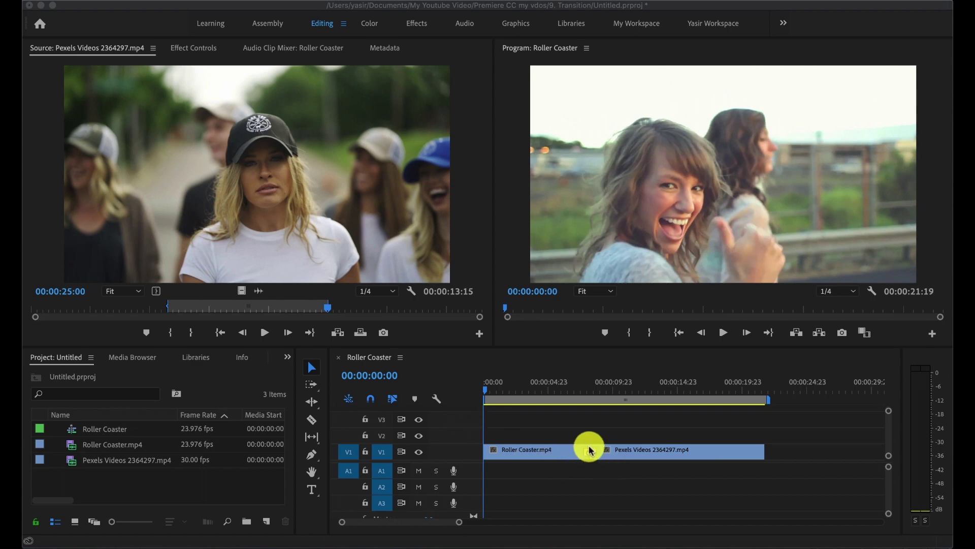
Remove the transition at the cut between the Roller Coaster and Pexels Videos 2364297 clips on track V1.
{"action": "left_click", "coordinate": [591, 454]}
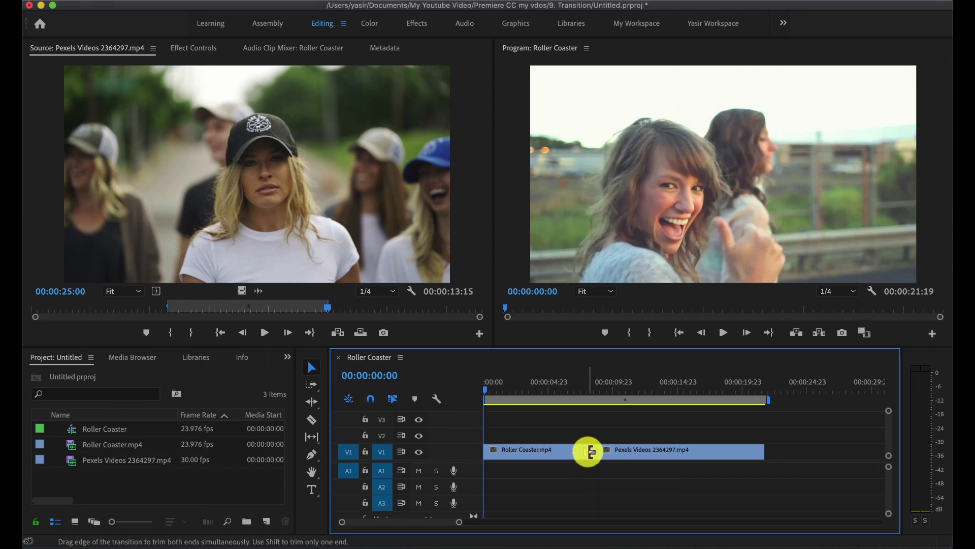
{"action": "right_click", "coordinate": [590, 451]}
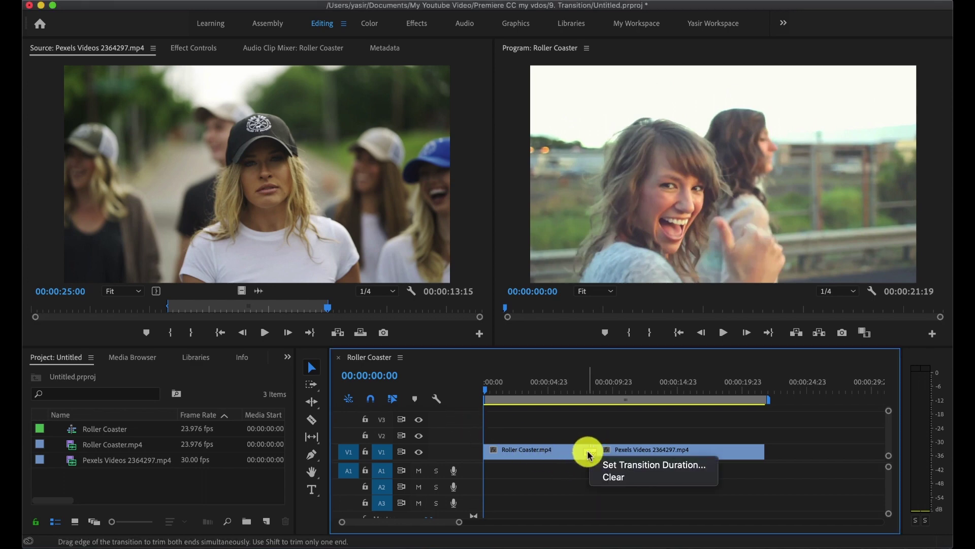
{"action": "left_click", "coordinate": [603, 480]}
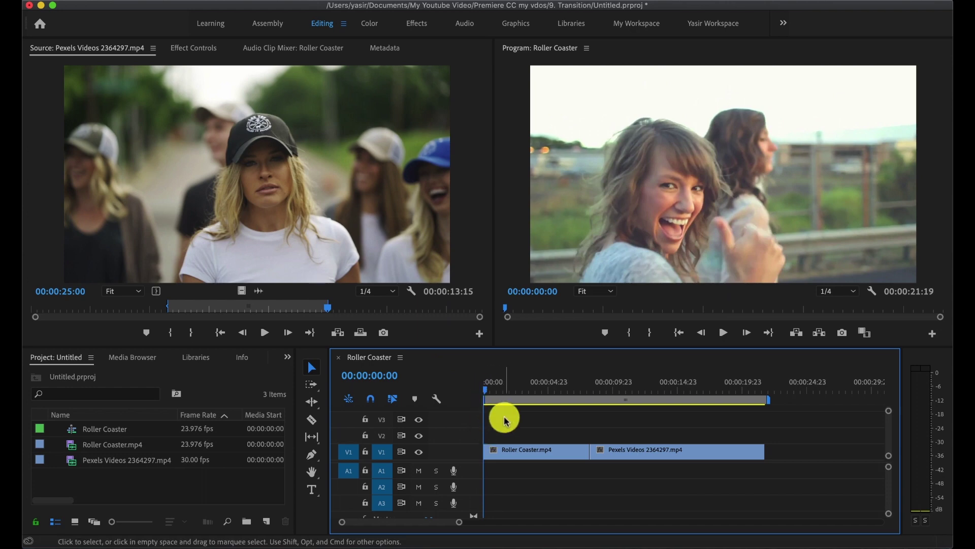
Play the sequence across the bare cut between the two clips on V1 several times to examine the hard switch.
{"action": "key", "text": "space"}
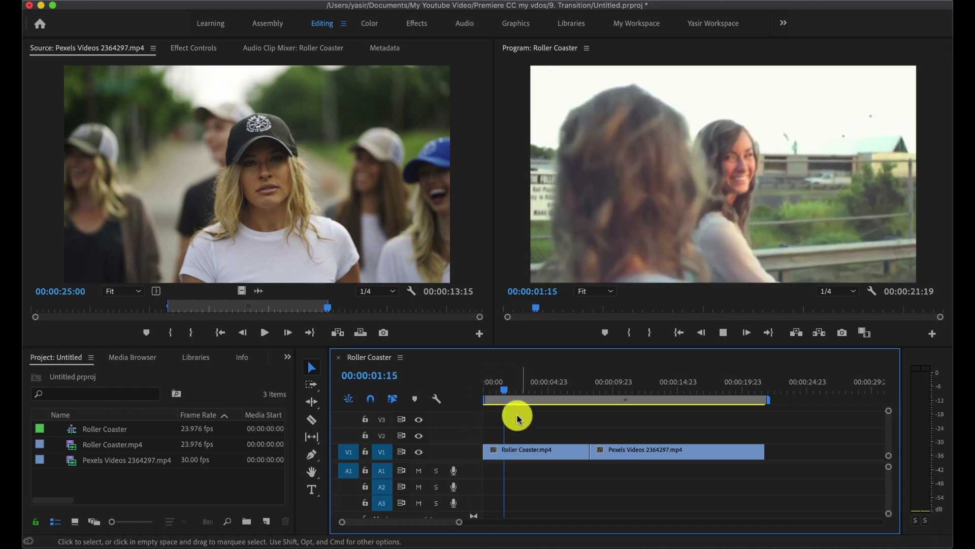
{"action": "left_click_drag", "start_coordinate": [508, 392], "coordinate": [578, 399]}
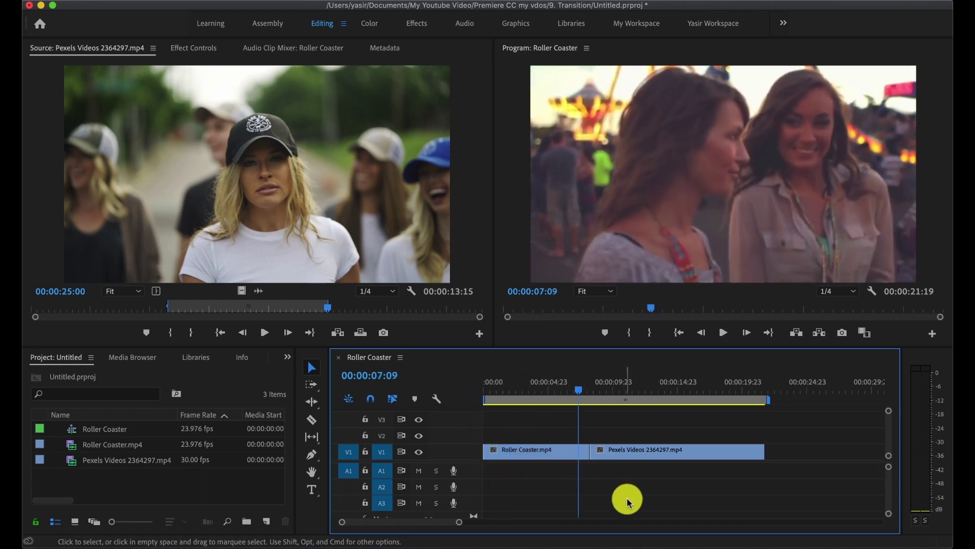
{"action": "key", "text": "space"}
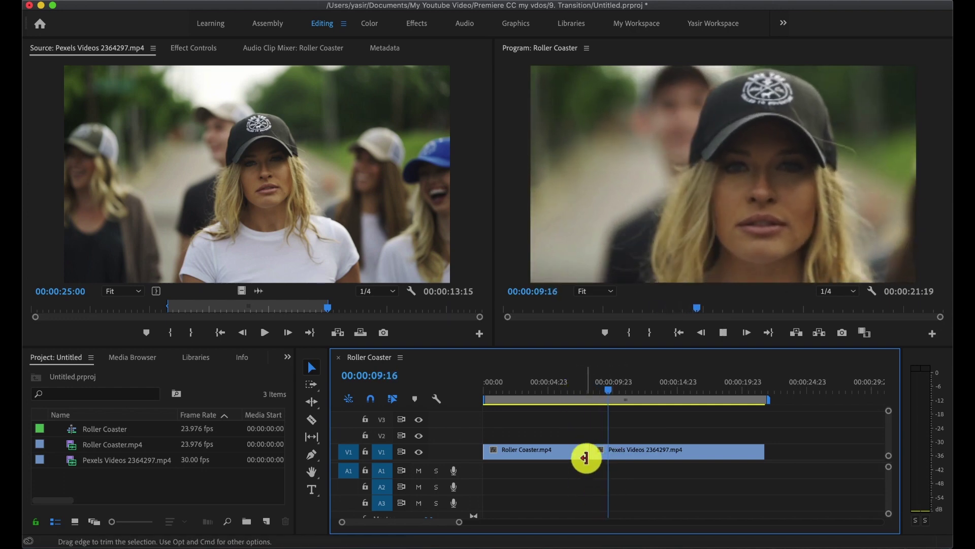
{"action": "left_click_drag", "start_coordinate": [619, 393], "coordinate": [587, 399]}
{"action": "key", "text": "space"}
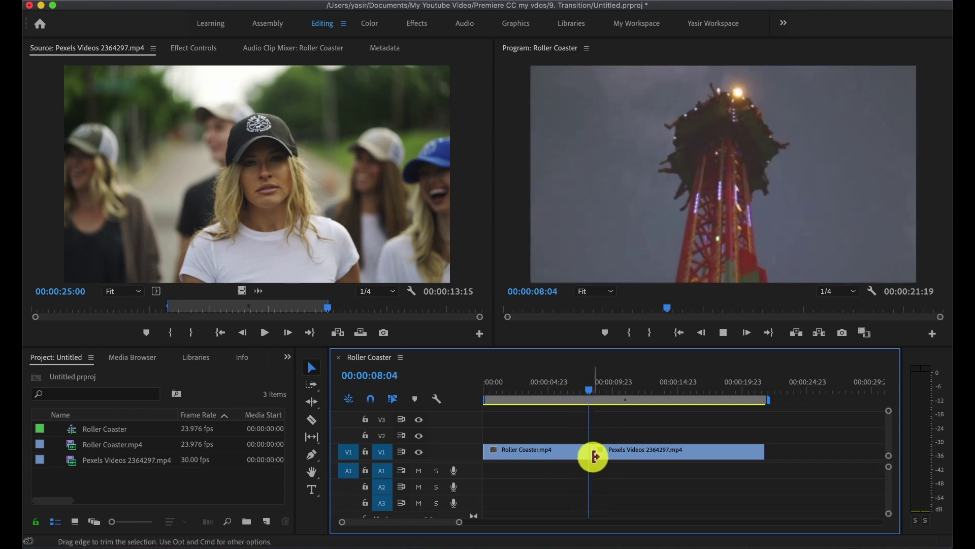
{"action": "left_click_drag", "start_coordinate": [610, 388], "coordinate": [578, 406]}
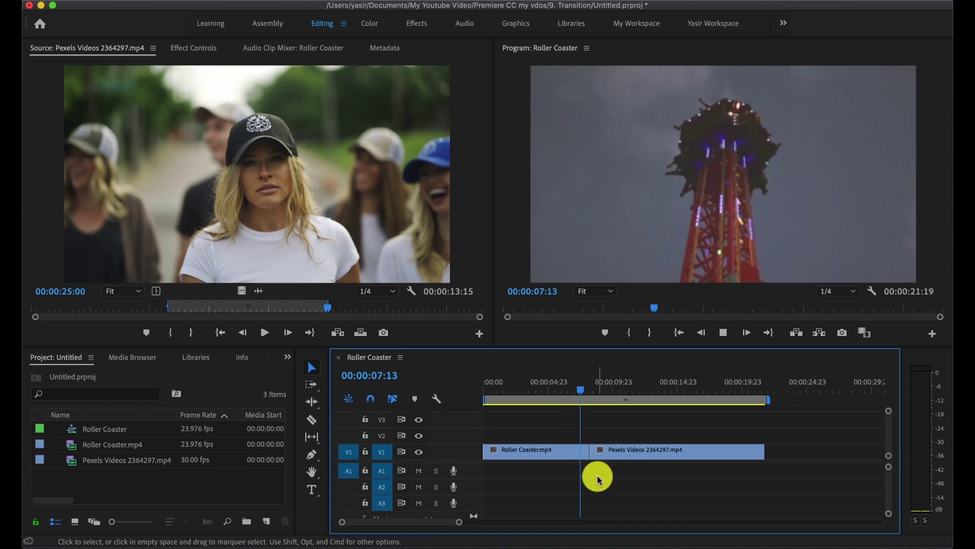
{"action": "key", "text": "n"}
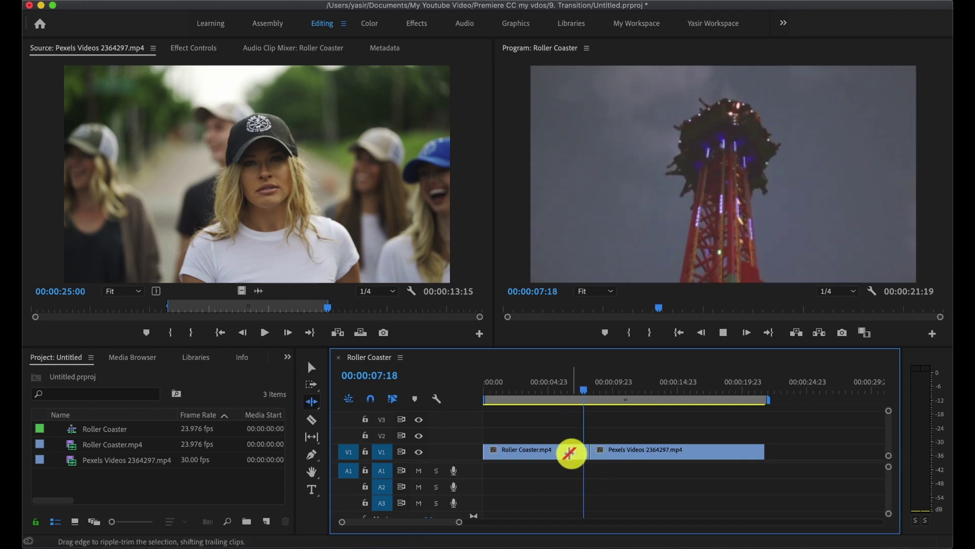
{"action": "key", "text": "Down"}
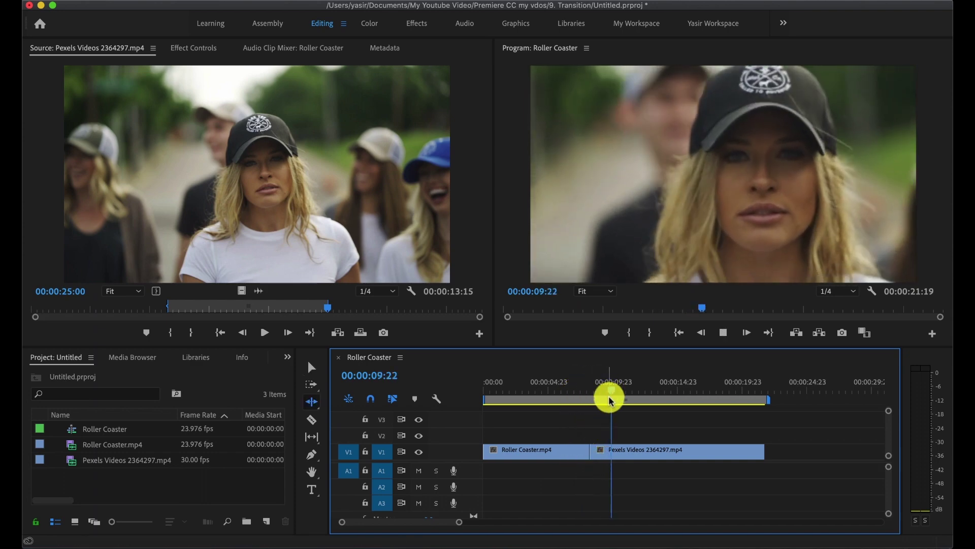
{"action": "key", "text": "space"}
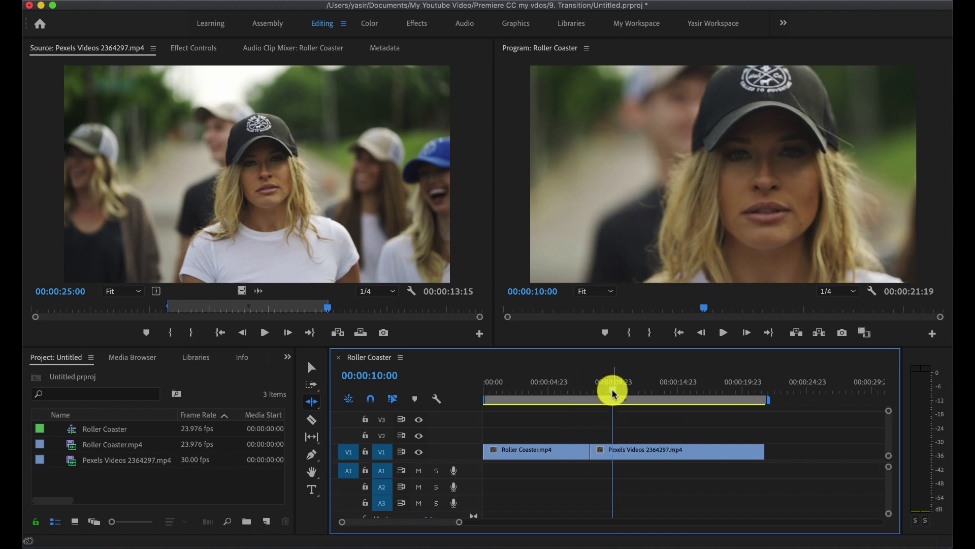
{"action": "left_click_drag", "start_coordinate": [613, 394], "coordinate": [571, 393]}
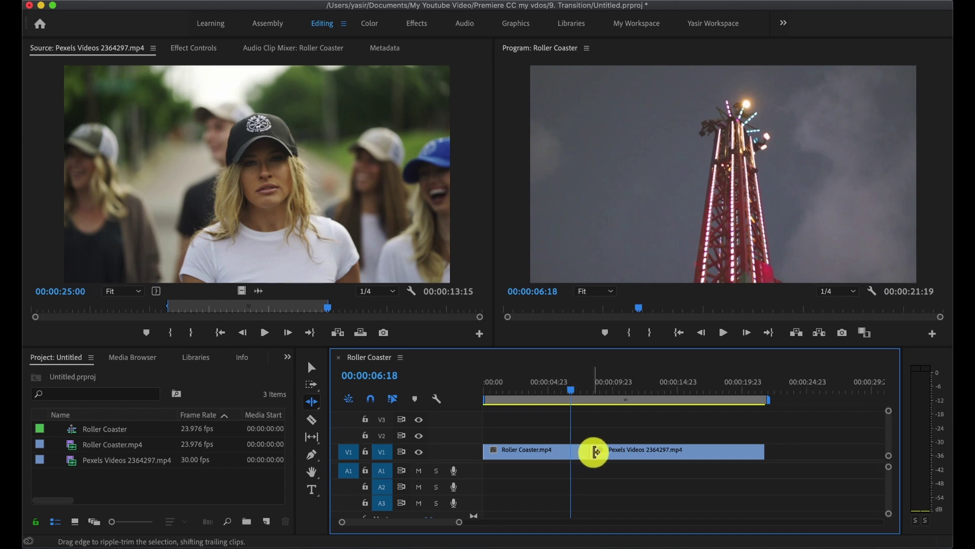
Apply the default transition at the cut between the two clips on V1.
{"action": "mouse_move", "coordinate": [596, 456]}
{"action": "left_mouse_down"}
{"action": "mouse_move", "coordinate": [655, 452]}
{"action": "mouse_move", "coordinate": [610, 458]}
{"action": "left_mouse_up"}
{"action": "left_click_drag", "start_coordinate": [566, 392], "coordinate": [569, 474]}
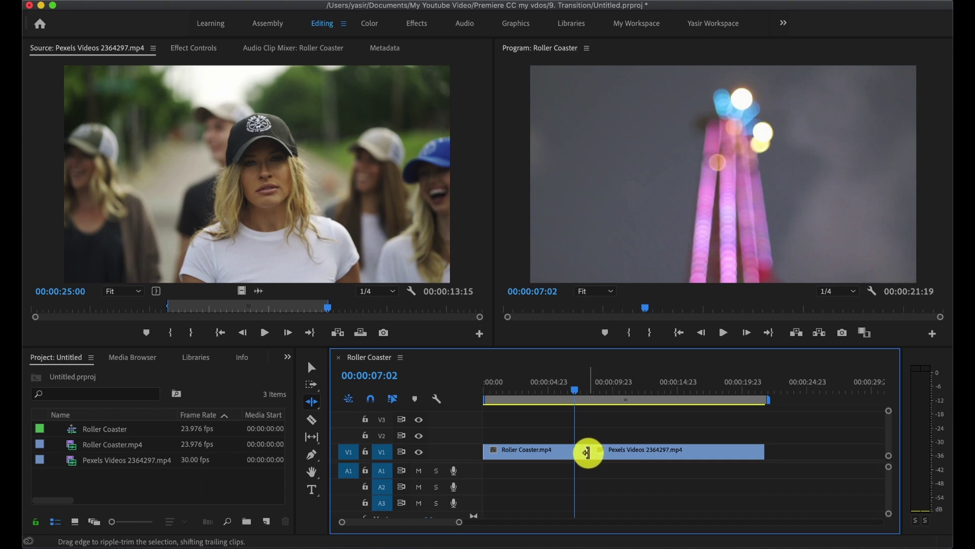
{"action": "right_click", "coordinate": [589, 453]}
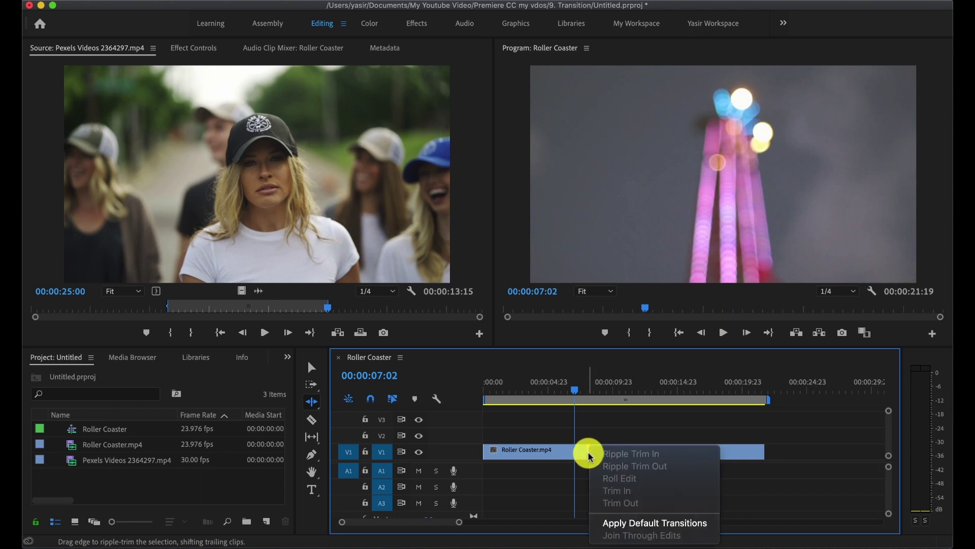
{"action": "left_click", "coordinate": [623, 526]}
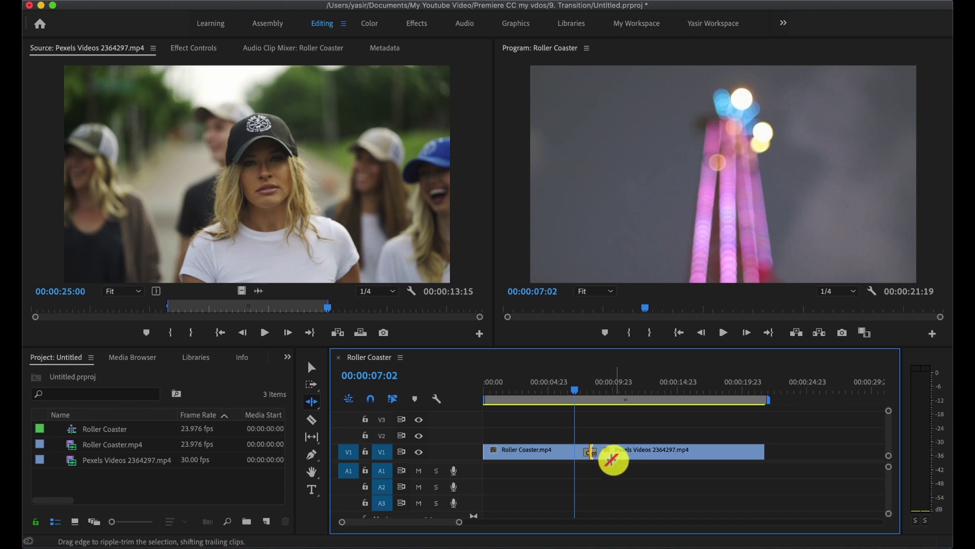
Play back the part around the cut repeatedly to review the transition just applied between the two clips.
{"action": "left_click", "coordinate": [562, 394]}
{"action": "key", "text": "space"}
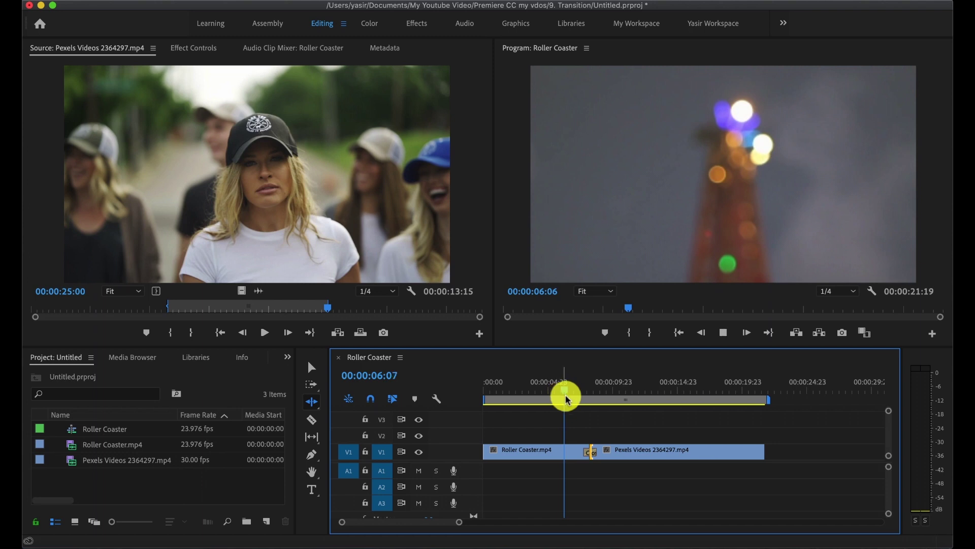
{"action": "left_click", "coordinate": [568, 391]}
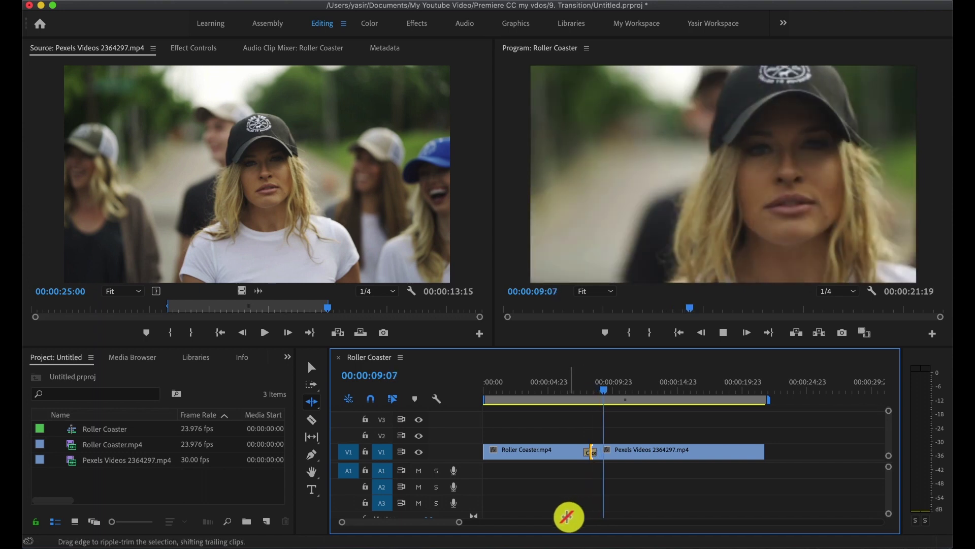
{"action": "left_click_drag", "start_coordinate": [617, 392], "coordinate": [569, 391]}
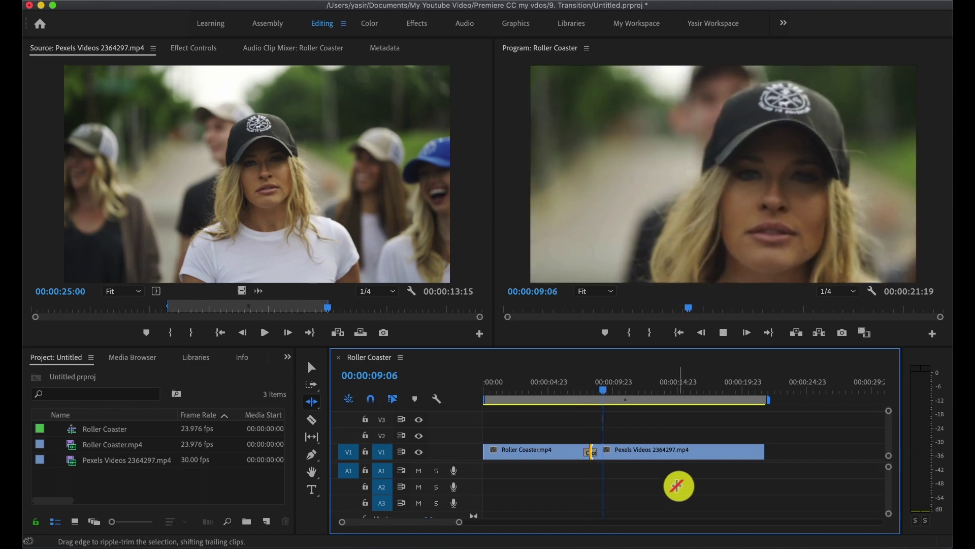
{"action": "key", "text": "space"}
{"action": "left_click_drag", "start_coordinate": [598, 423], "coordinate": [579, 451]}
With the Selection tool, lengthen the Cross Dissolve at the cut so it covers much more of both clips.
{"action": "left_click", "coordinate": [312, 367]}
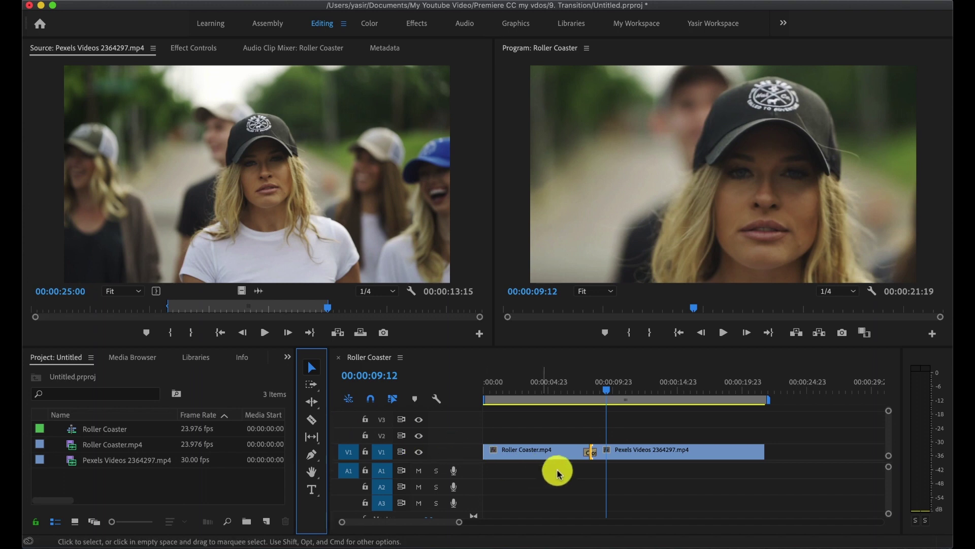
{"action": "left_click", "coordinate": [589, 451]}
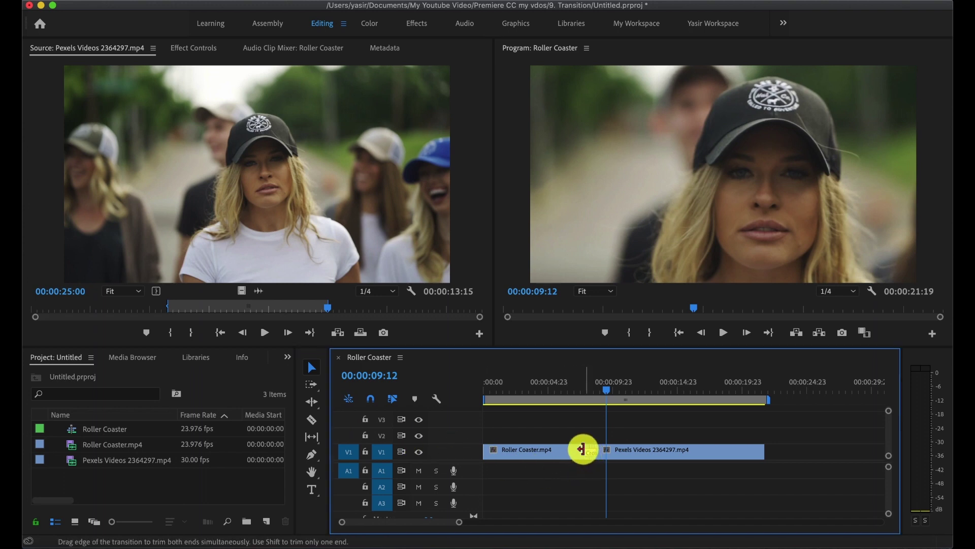
{"action": "right_click", "coordinate": [590, 454]}
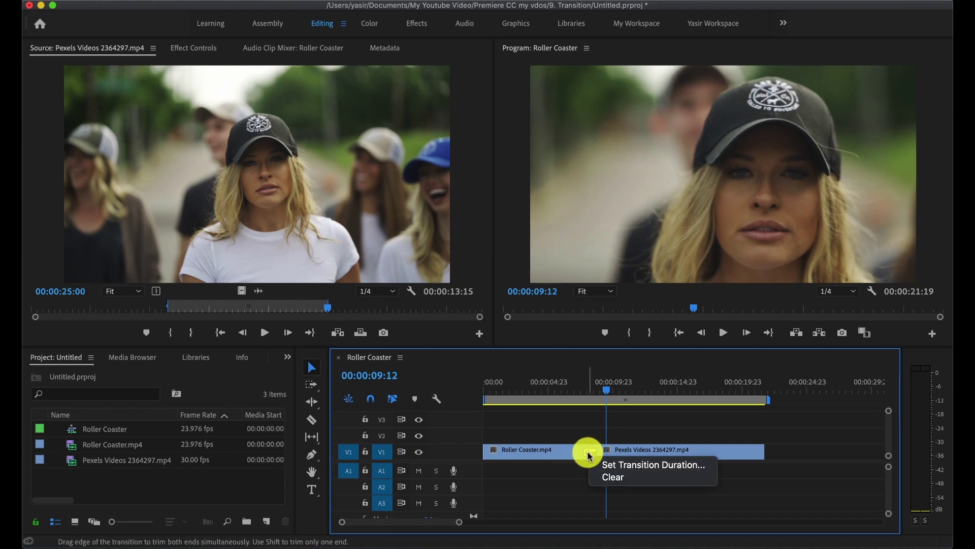
{"action": "left_click", "coordinate": [588, 451]}
{"action": "left_click_drag", "start_coordinate": [588, 451], "coordinate": [628, 441]}
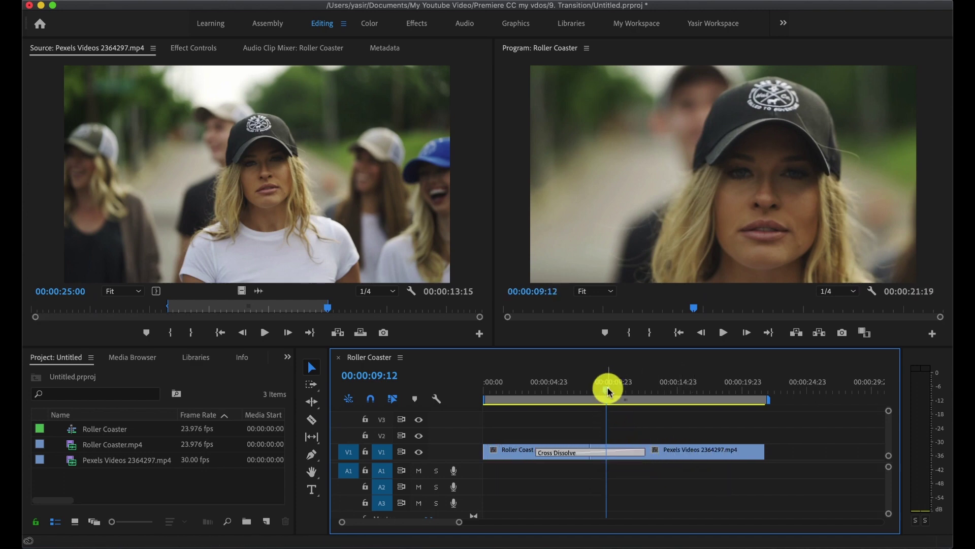
Preview the lengthened Cross Dissolve from about 00:00:03:00, and undo the transition edits to restore the plain cut.
{"action": "left_click_drag", "start_coordinate": [609, 391], "coordinate": [523, 394]}
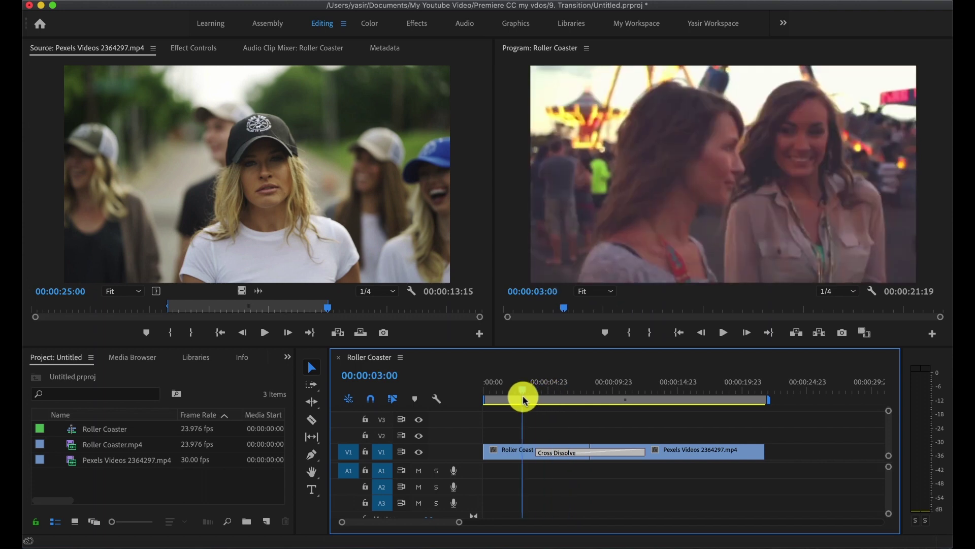
{"action": "key", "text": "space"}
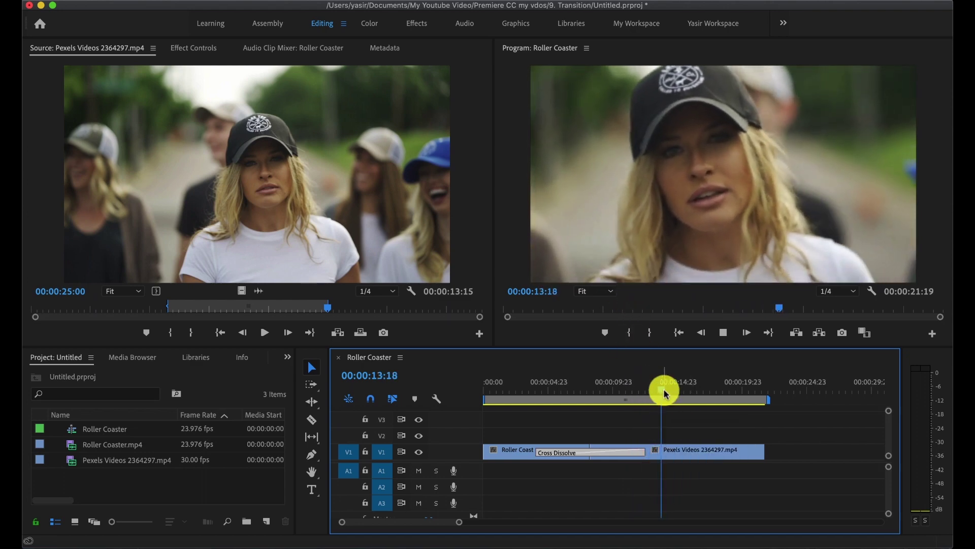
{"action": "left_click", "coordinate": [646, 394]}
{"action": "key", "text": "super+z"}
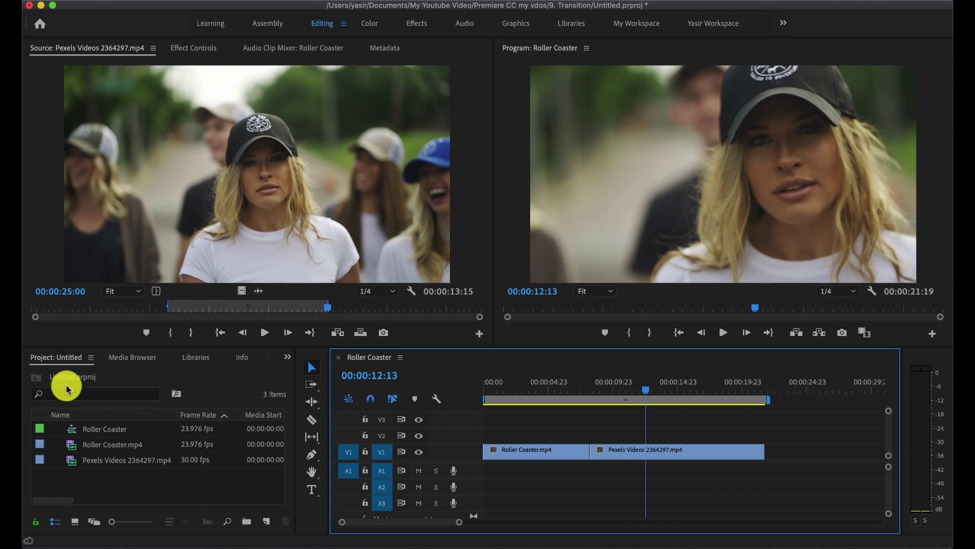
Open the Effects library, browse the Video Transitions categories, and dismiss the battery notification.
{"action": "left_click", "coordinate": [288, 358]}
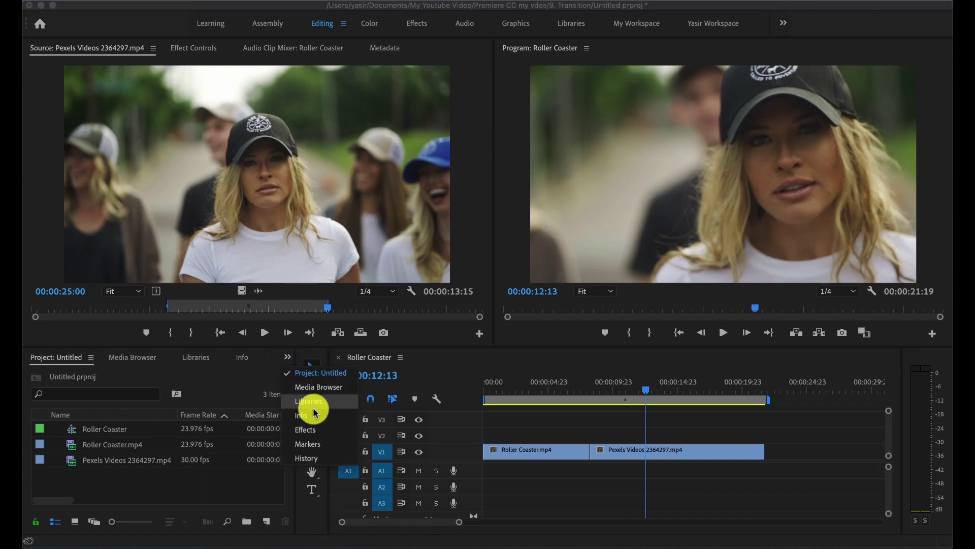
{"action": "left_click", "coordinate": [315, 429]}
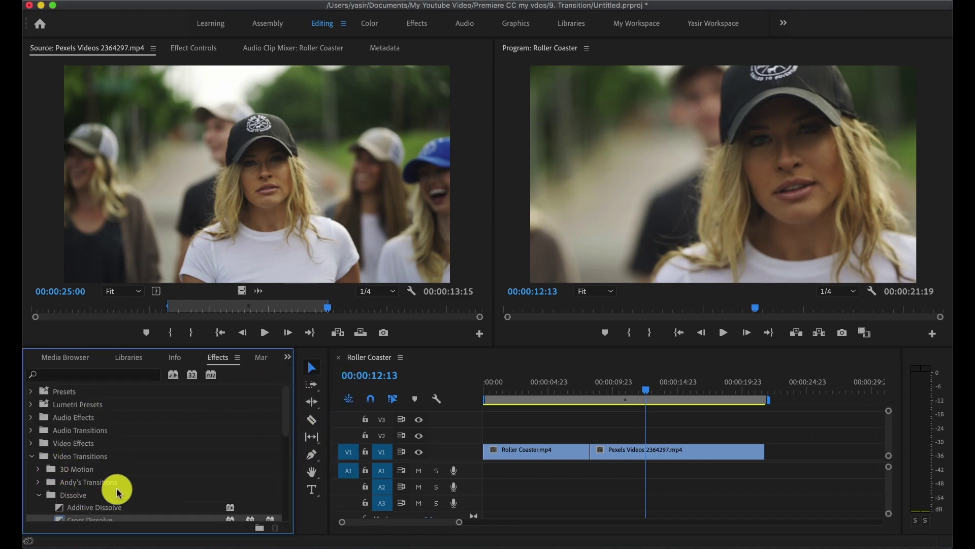
{"action": "scroll", "coordinate": [120, 485], "scroll_direction": "down", "scroll_amount": 5}
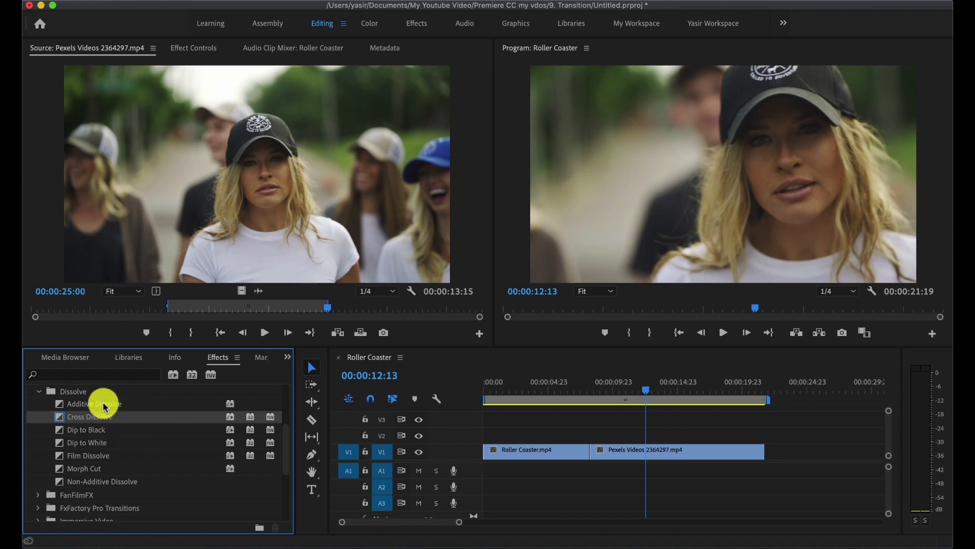
{"action": "left_click", "coordinate": [38, 392]}
{"action": "scroll", "coordinate": [76, 414], "scroll_direction": "up", "scroll_amount": 5}
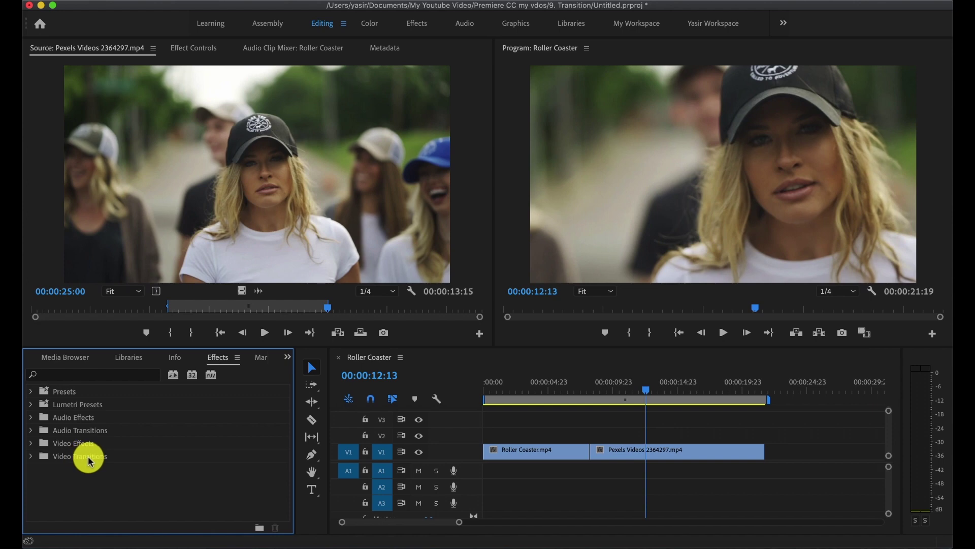
{"action": "scroll", "coordinate": [133, 465], "scroll_direction": "down", "scroll_amount": 6}
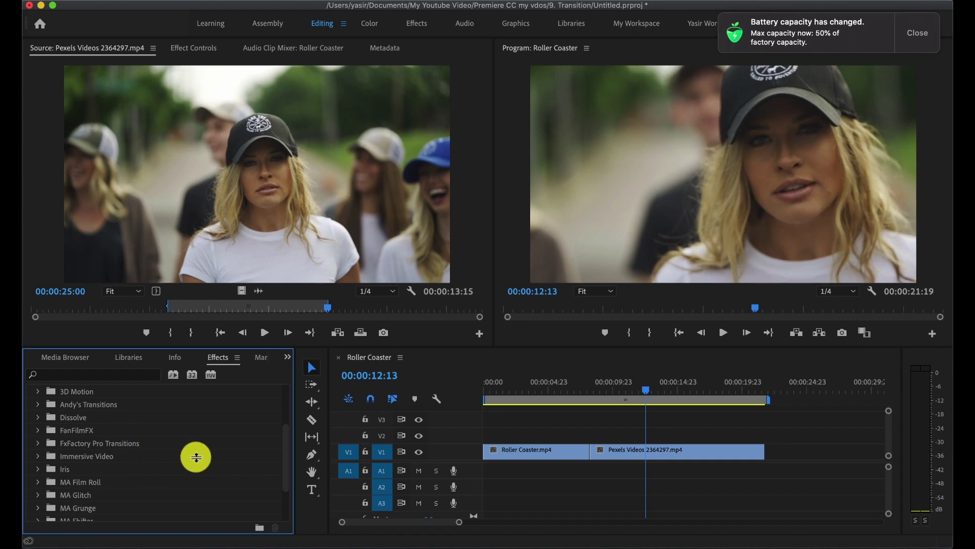
{"action": "left_click", "coordinate": [918, 33]}
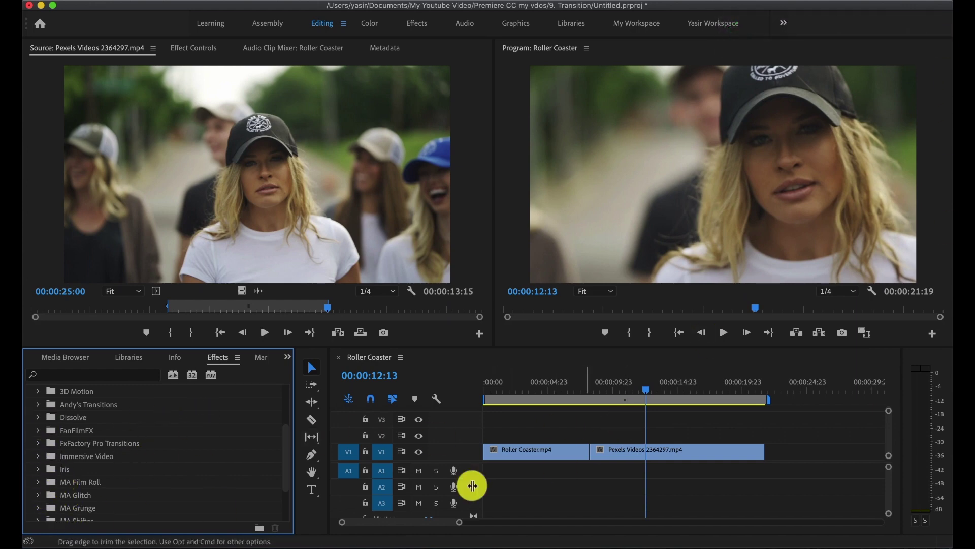
Expand the Dissolve transitions, check the default-transition option on Cross Dissolve, and select Dip to Black.
{"action": "left_click", "coordinate": [38, 418]}
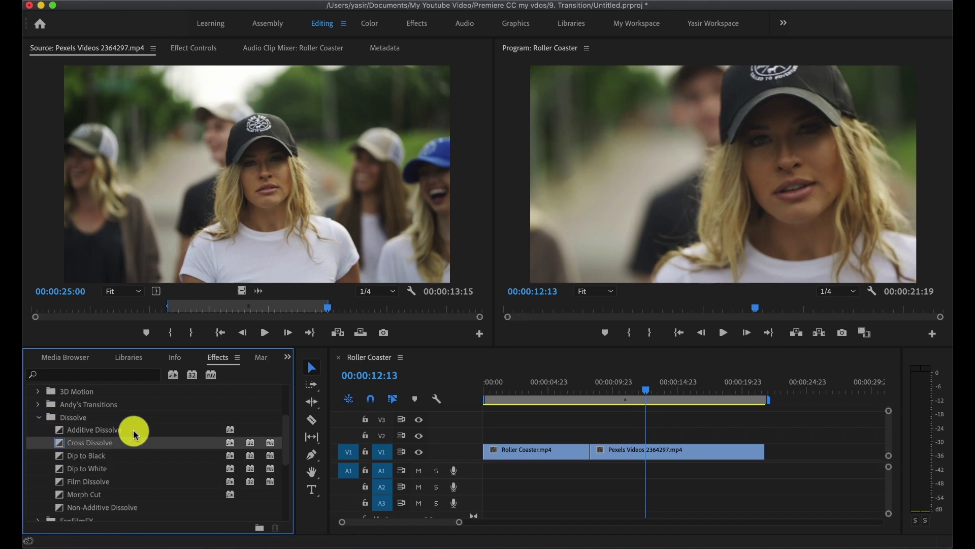
{"action": "scroll", "coordinate": [157, 470], "scroll_direction": "down", "scroll_amount": 1}
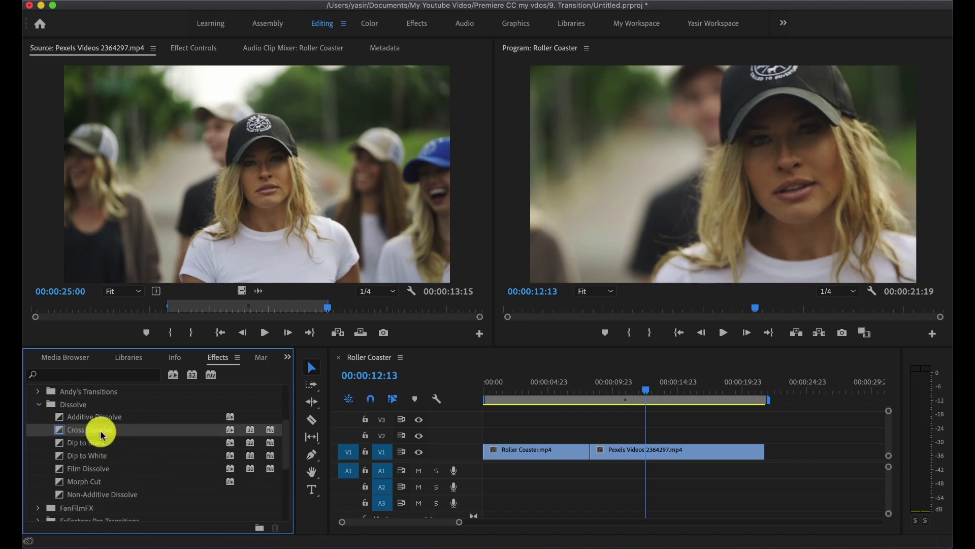
{"action": "right_click", "coordinate": [103, 435]}
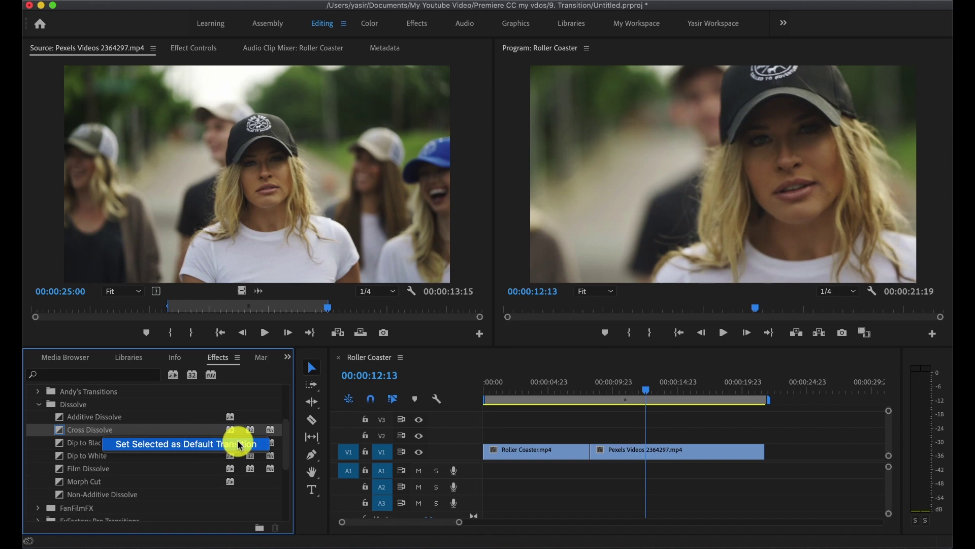
{"action": "left_click", "coordinate": [82, 446]}
{"action": "left_click", "coordinate": [84, 447]}
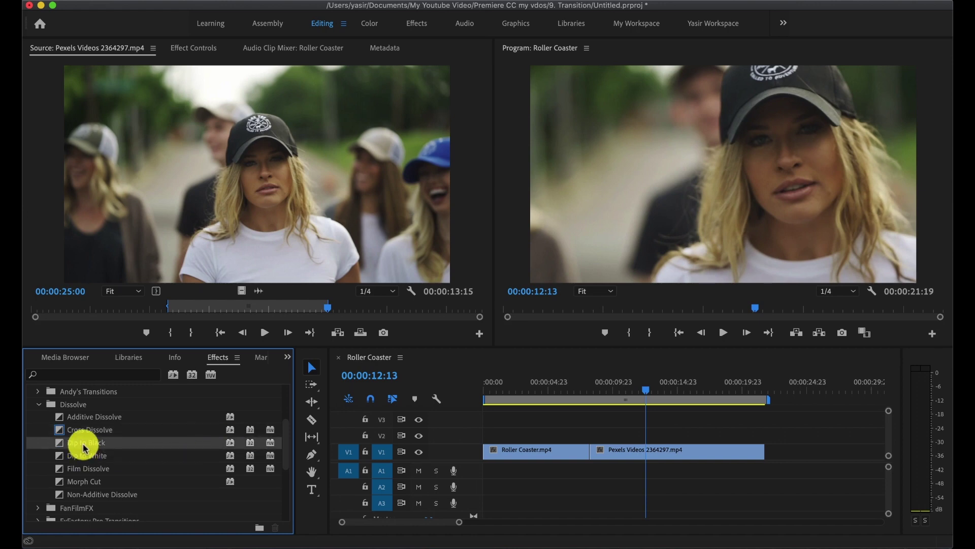
Set Dip to Black as the default transition and apply it at the cut between Roller Coaster.mp4 and Pexels Videos 2364297.mp4.
{"action": "right_click", "coordinate": [94, 446]}
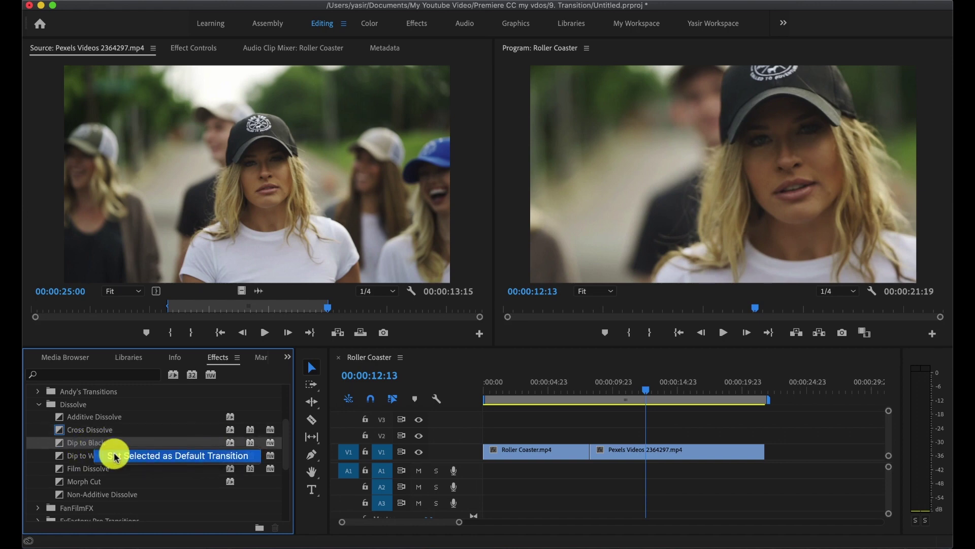
{"action": "left_click", "coordinate": [116, 456]}
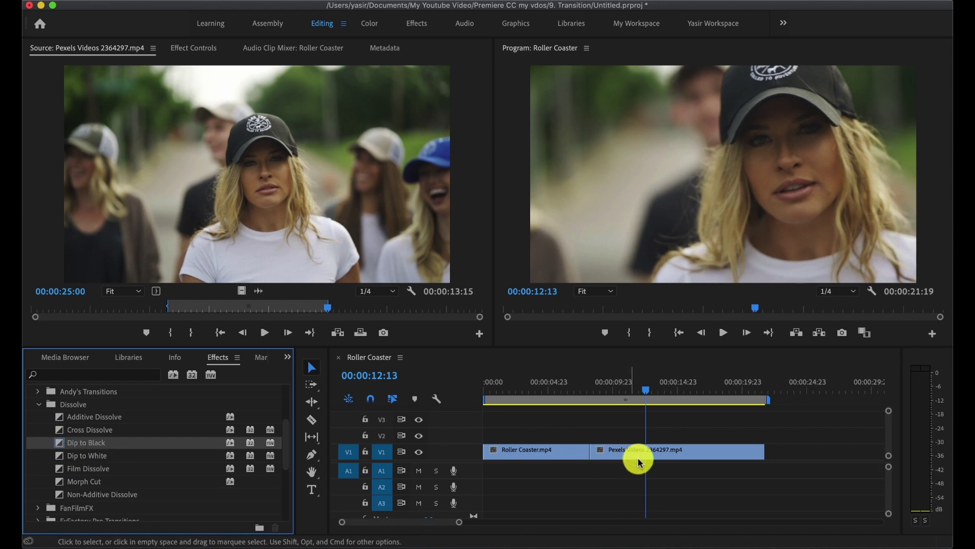
{"action": "right_click", "coordinate": [592, 451]}
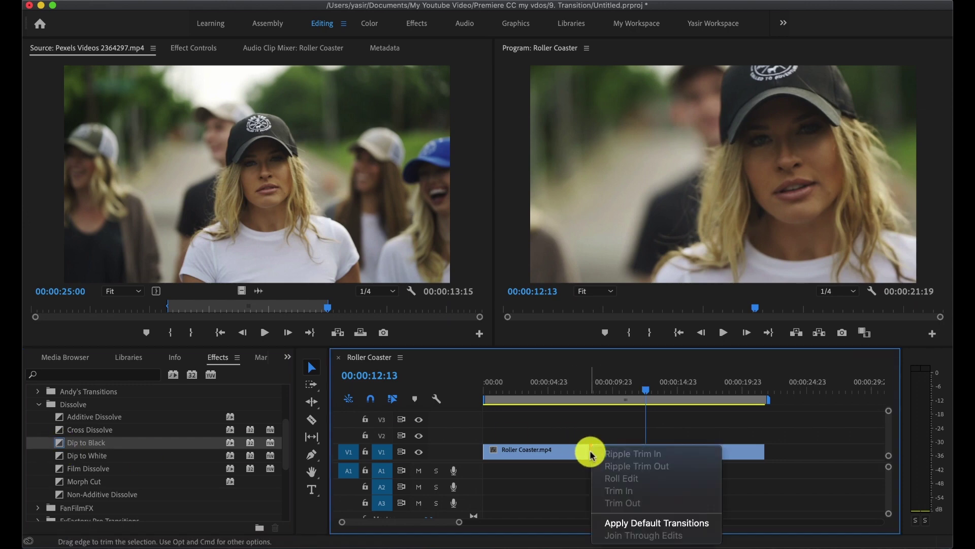
{"action": "left_click", "coordinate": [630, 522]}
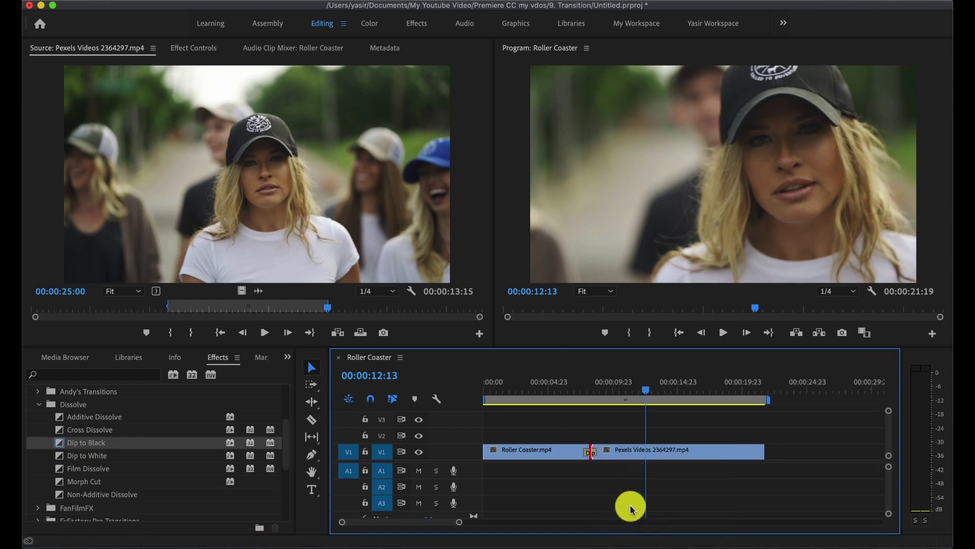
Preview the Dip to Black at the cut twice, starting from about 00:00:06:12, and undo its application.
{"action": "left_click_drag", "start_coordinate": [640, 391], "coordinate": [555, 401]}
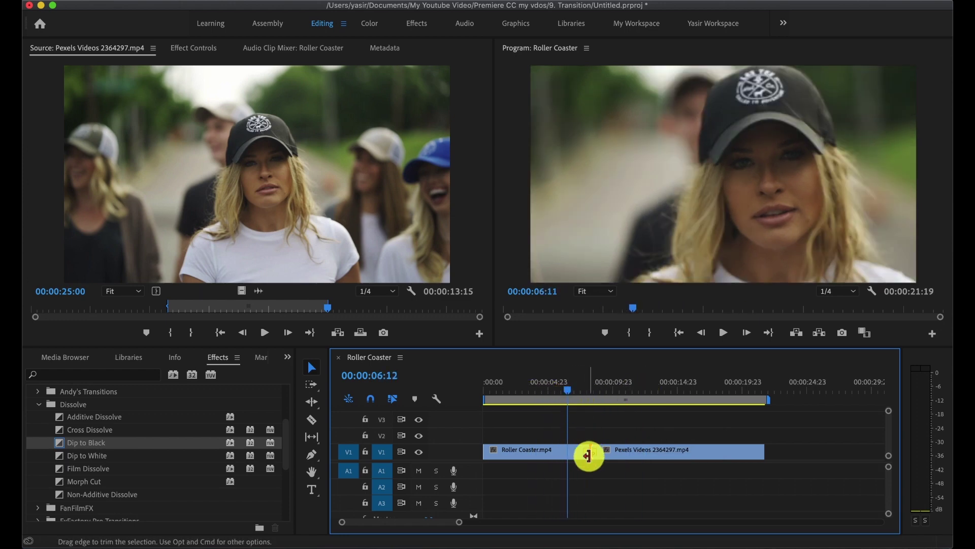
{"action": "key", "text": "space"}
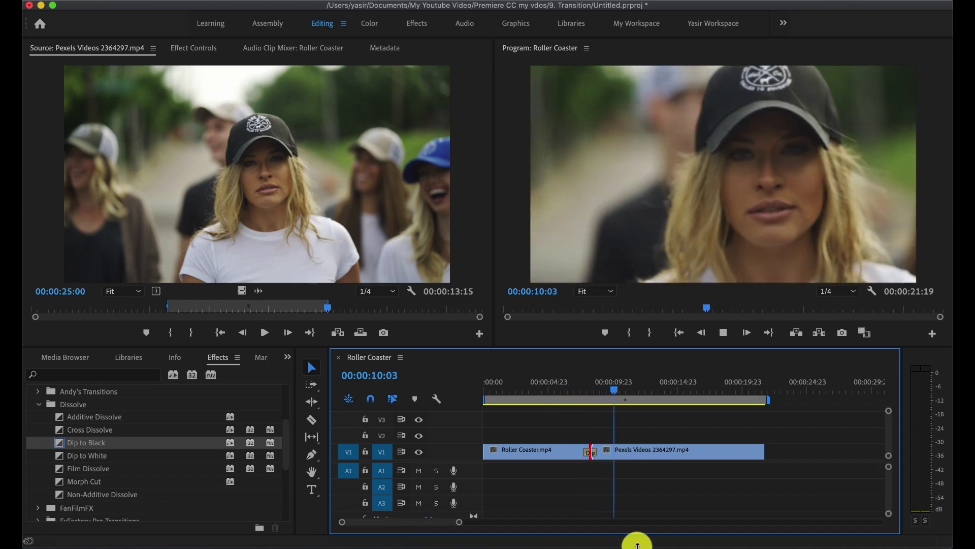
{"action": "key", "text": "space"}
{"action": "left_click_drag", "start_coordinate": [620, 394], "coordinate": [567, 391]}
{"action": "key", "text": "space"}
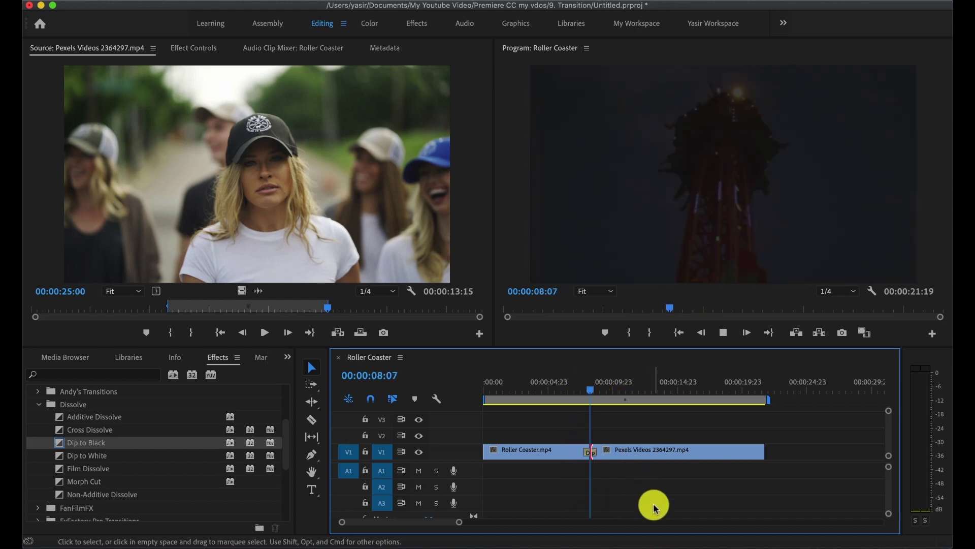
{"action": "key", "text": "space"}
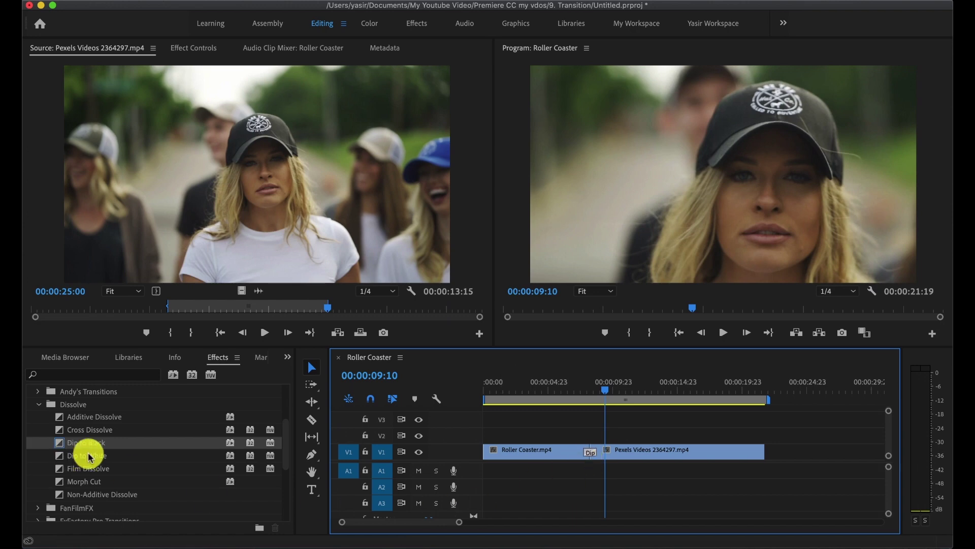
{"action": "key", "text": "super+z"}
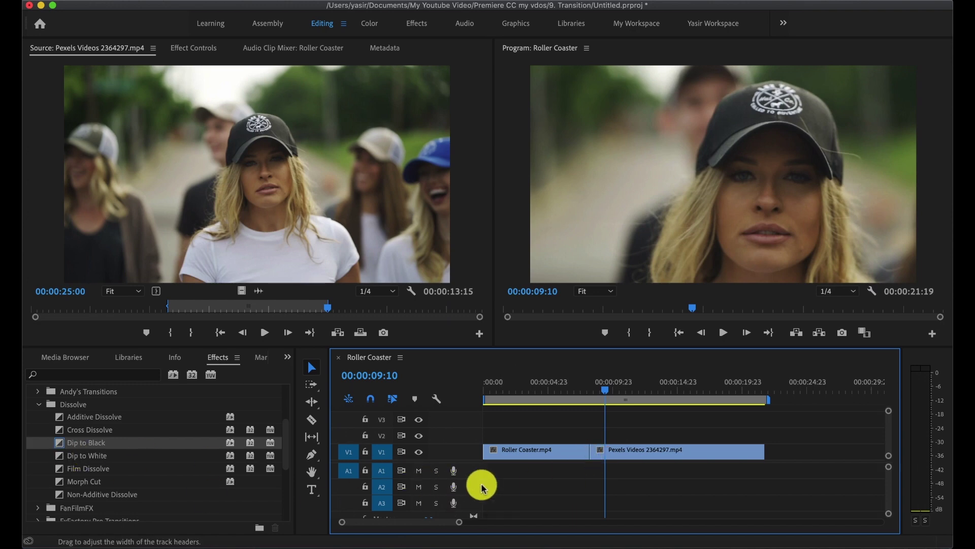
Set Cross Dissolve as the default transition and apply it at the cut between the two clips.
{"action": "left_click", "coordinate": [79, 431]}
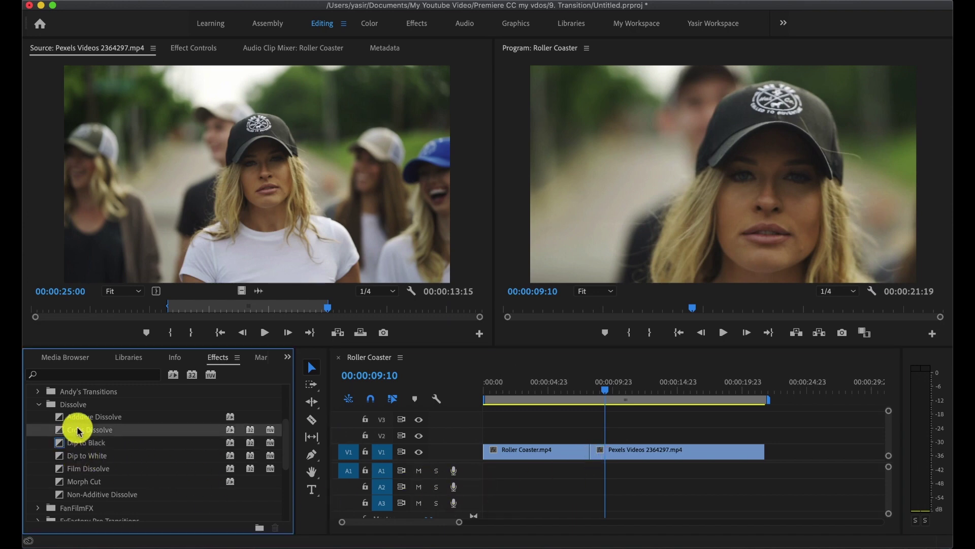
{"action": "right_click", "coordinate": [107, 436]}
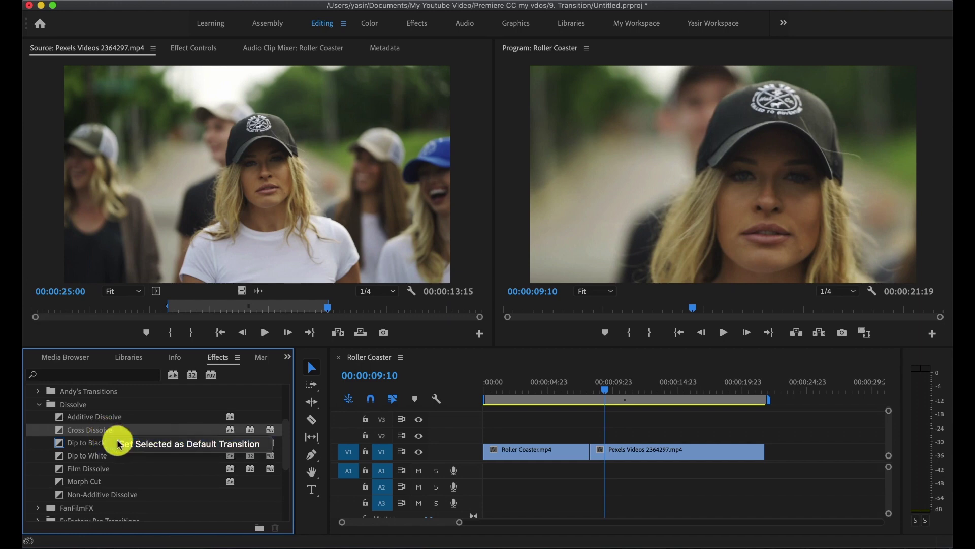
{"action": "left_click", "coordinate": [587, 453]}
{"action": "right_click", "coordinate": [587, 453]}
{"action": "left_click", "coordinate": [609, 523]}
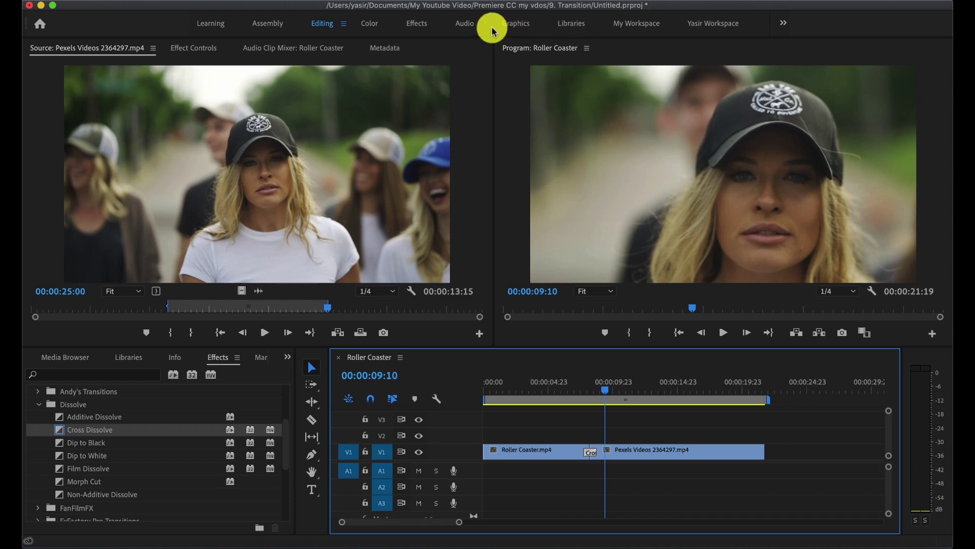
In the Effects workspace, lengthen the Cross Dissolve to a duration of 00:00:01:12 and align it to Center at Cut.
{"action": "left_click", "coordinate": [417, 24]}
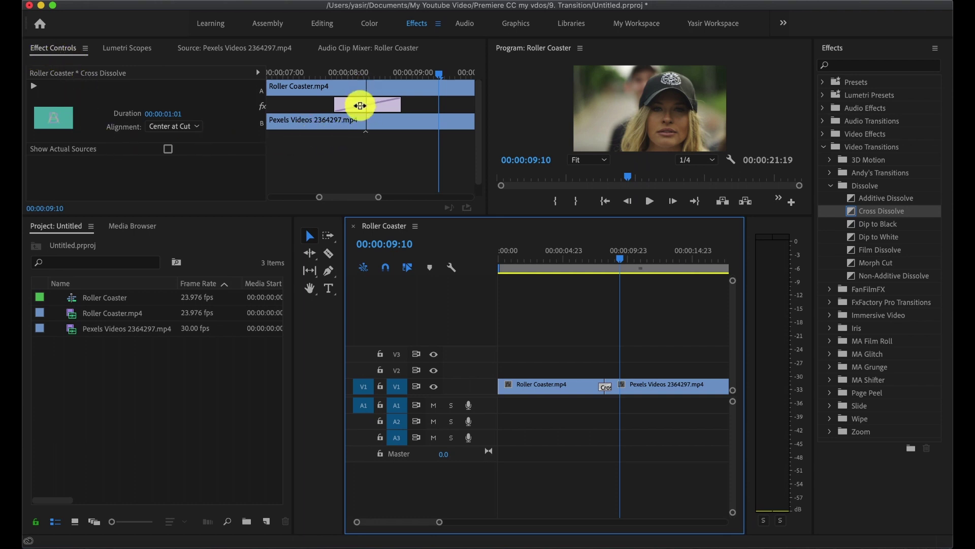
{"action": "left_click_drag", "start_coordinate": [339, 101], "coordinate": [317, 105]}
{"action": "left_click", "coordinate": [189, 127]}
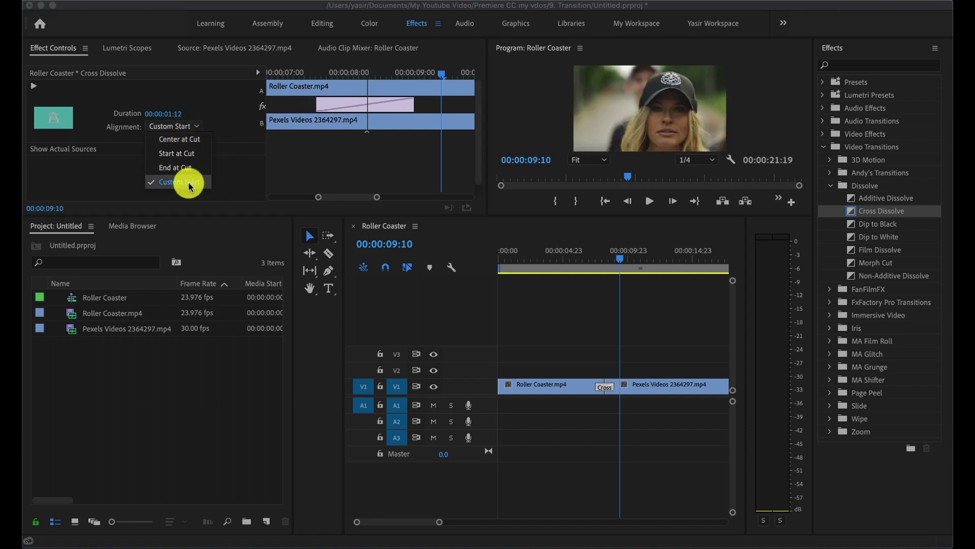
{"action": "left_click", "coordinate": [202, 141]}
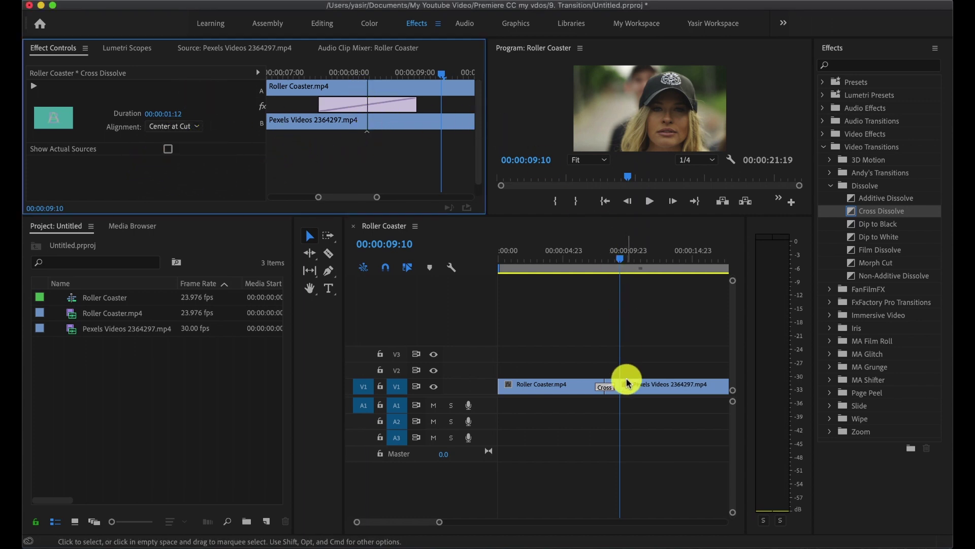
Clear the Cross Dissolve from the cut between the two clips.
{"action": "left_click", "coordinate": [607, 389]}
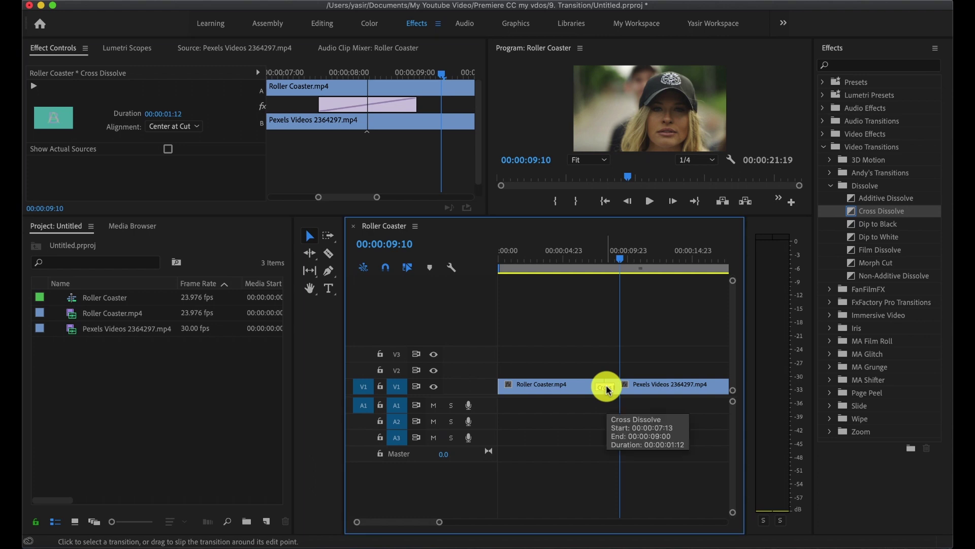
{"action": "right_click", "coordinate": [609, 390]}
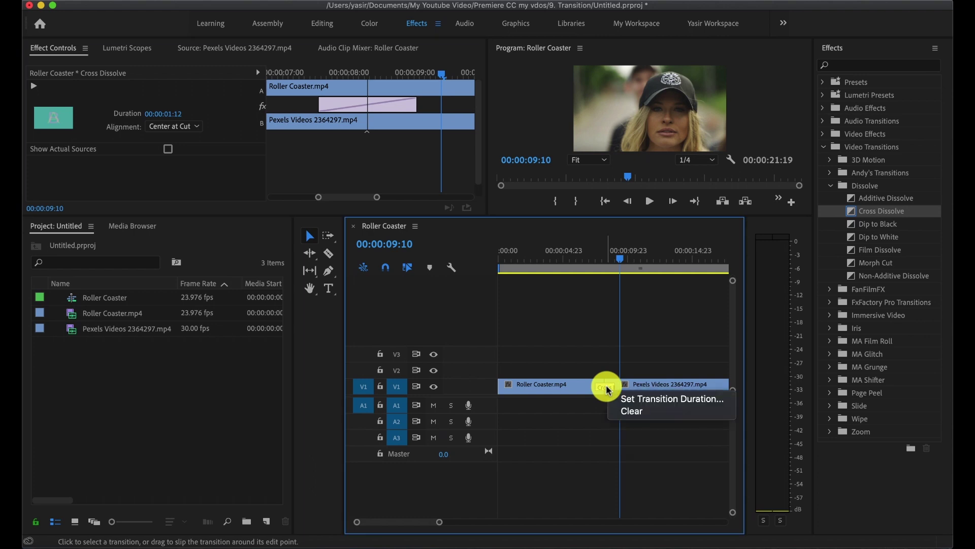
{"action": "left_click", "coordinate": [616, 409]}
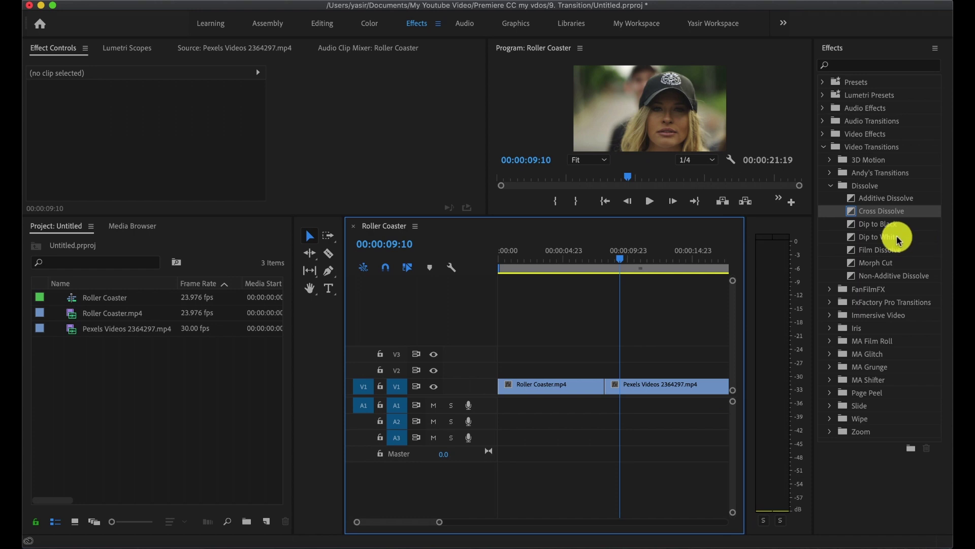
Apply the Morph Cut transition at the cut, select it and play its thumbnail preview in Effect Controls.
{"action": "left_click", "coordinate": [873, 227]}
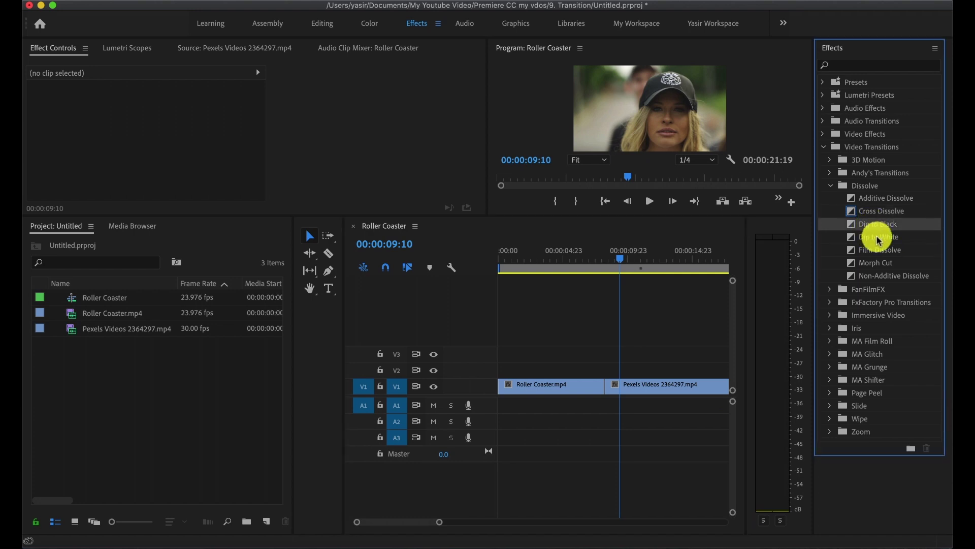
{"action": "left_click", "coordinate": [877, 264]}
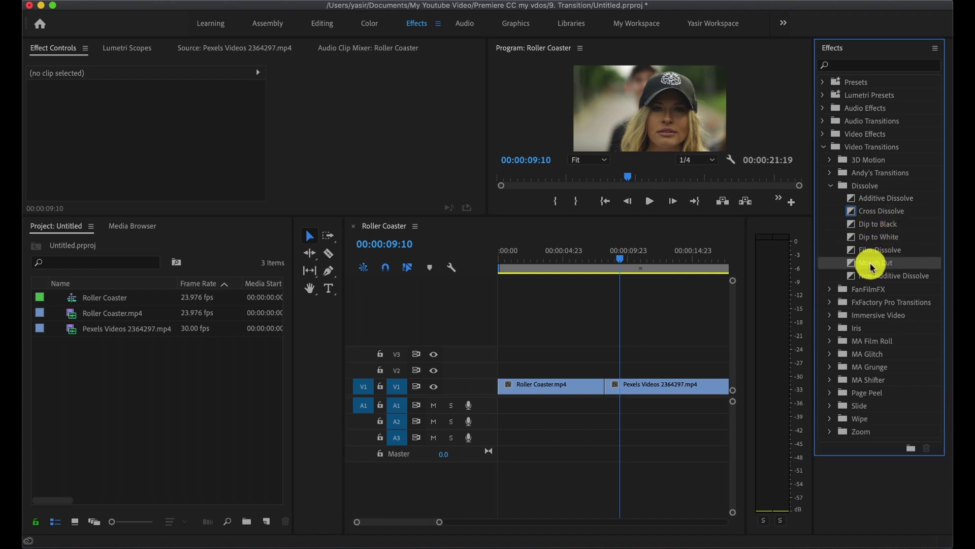
{"action": "left_click_drag", "start_coordinate": [873, 268], "coordinate": [607, 388]}
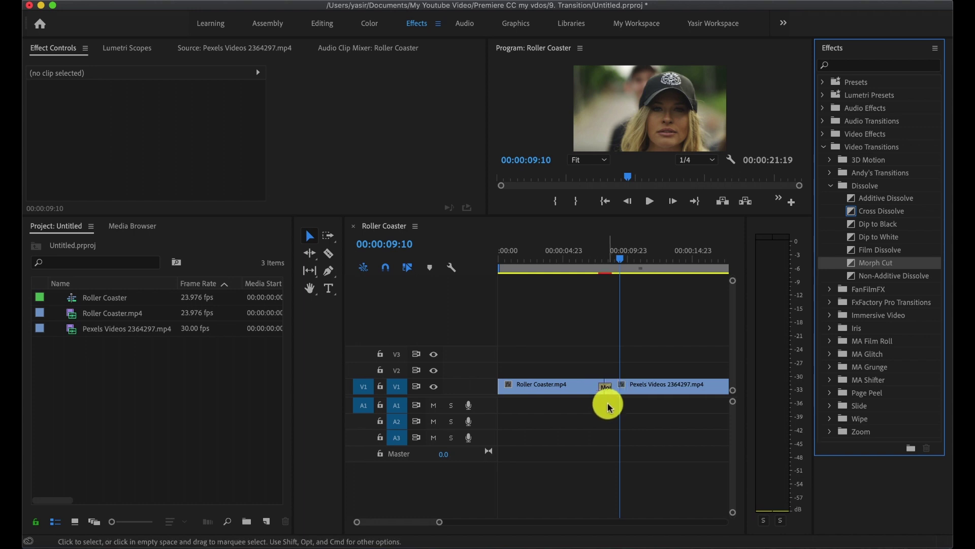
{"action": "left_click", "coordinate": [607, 389]}
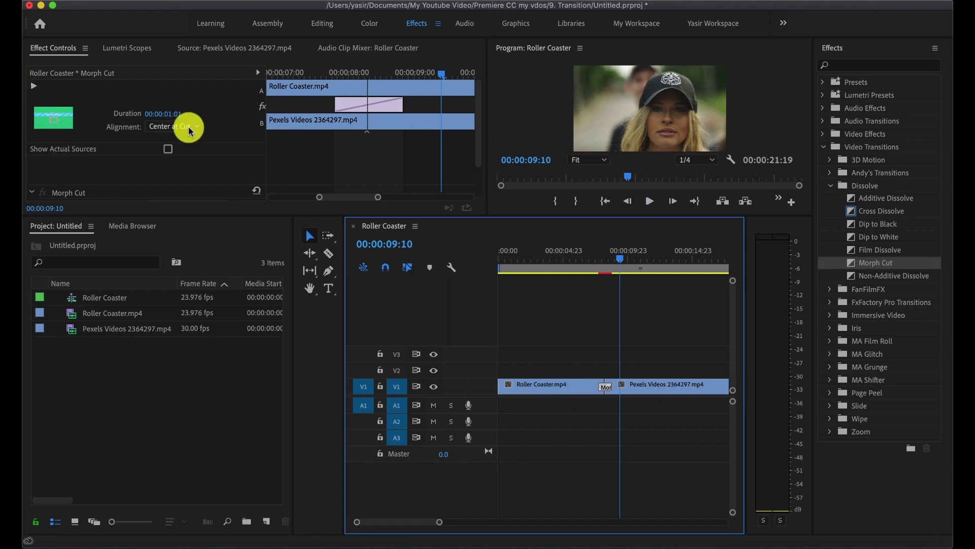
{"action": "left_click", "coordinate": [31, 88]}
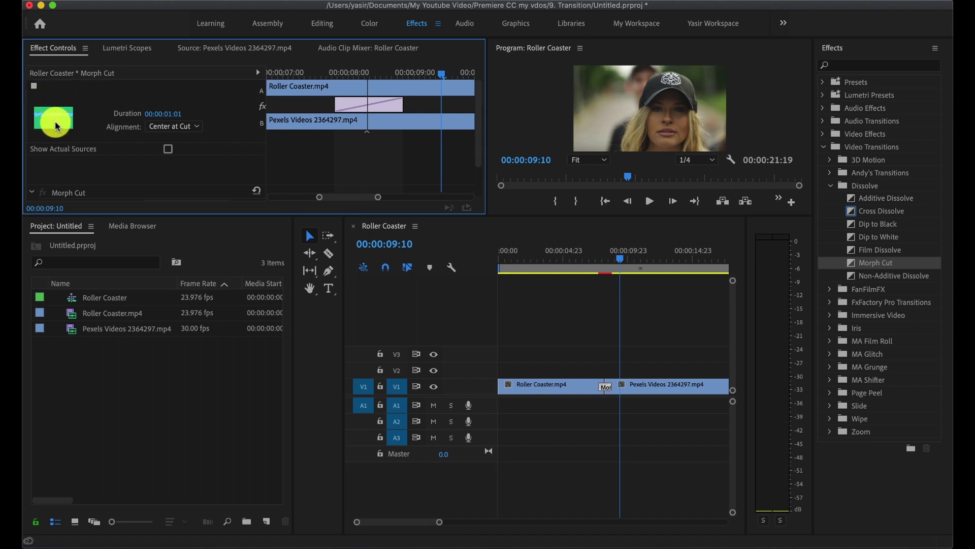
Preview the Morph Cut from about 00:00:04:21, and render the unrendered transition section of the sequence.
{"action": "left_click_drag", "start_coordinate": [624, 262], "coordinate": [564, 264]}
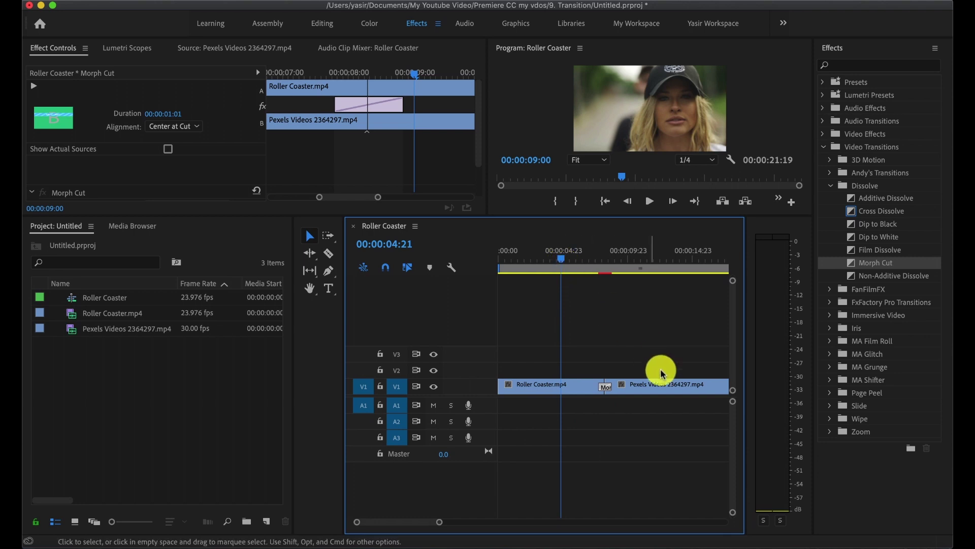
{"action": "key", "text": "space"}
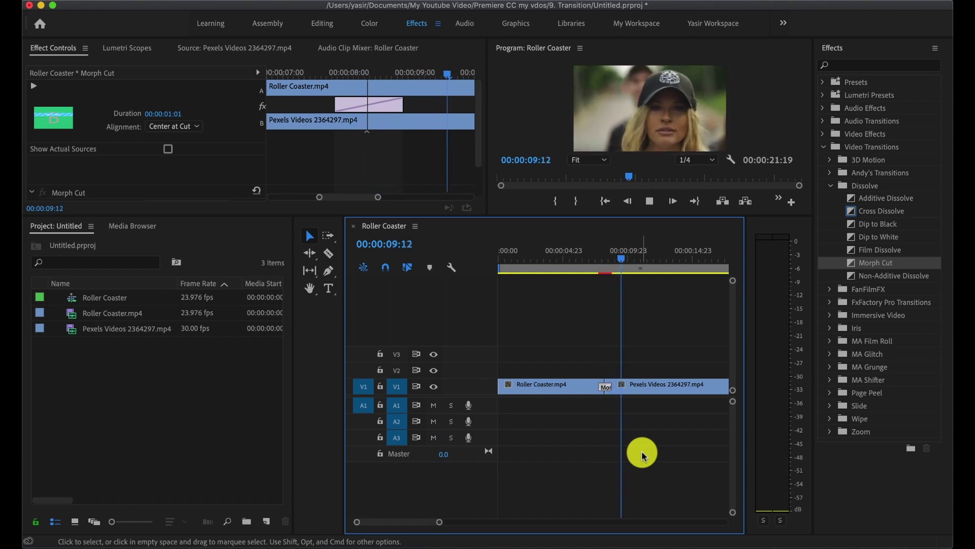
{"action": "left_click_drag", "start_coordinate": [644, 261], "coordinate": [581, 259]}
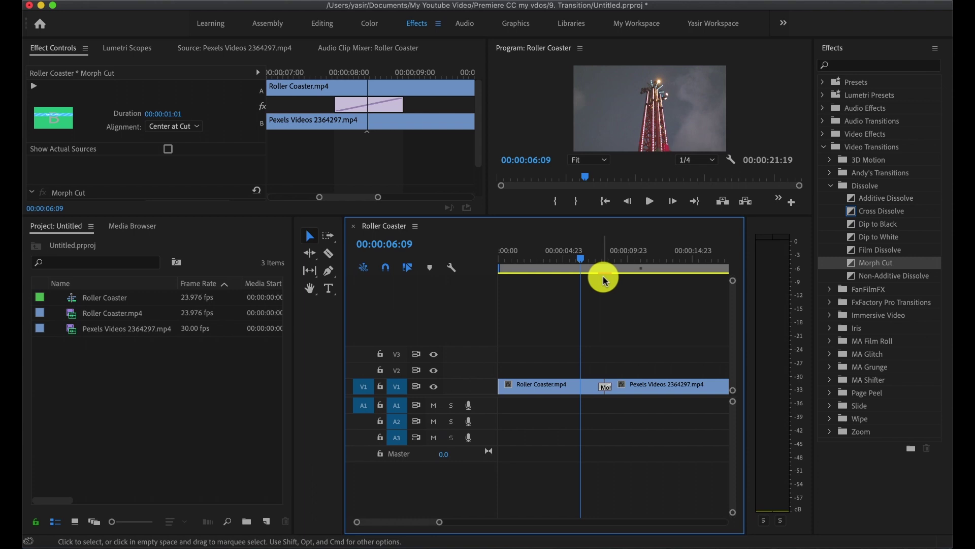
{"action": "mouse_move", "coordinate": [582, 264]}
{"action": "left_mouse_down"}
{"action": "mouse_move", "coordinate": [571, 263]}
{"action": "mouse_move", "coordinate": [580, 264]}
{"action": "left_mouse_up"}
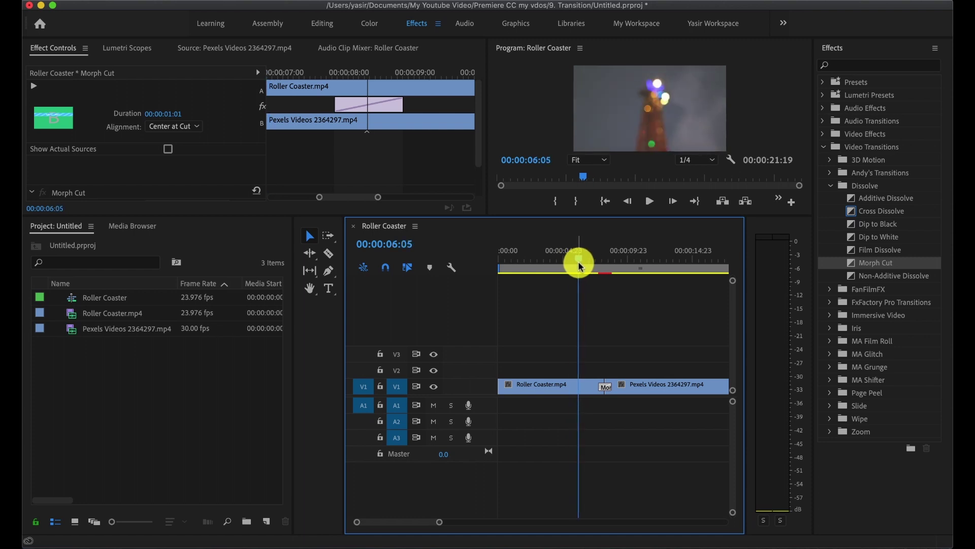
{"action": "key", "text": "Return"}
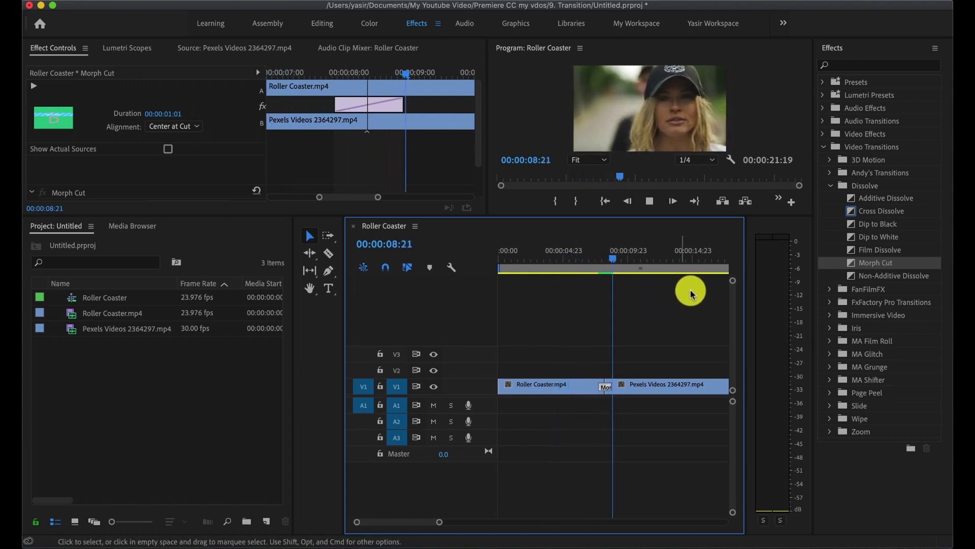
Move the playhead back to about 00:00:05:12 and clear the Morph Cut from the cut.
{"action": "left_click_drag", "start_coordinate": [633, 260], "coordinate": [566, 270]}
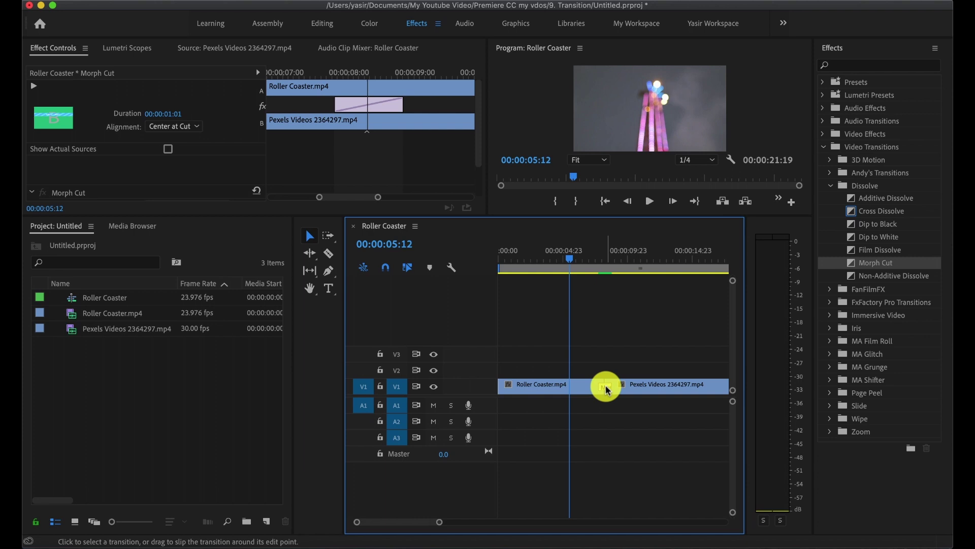
{"action": "right_click", "coordinate": [606, 390]}
{"action": "left_click", "coordinate": [627, 411]}
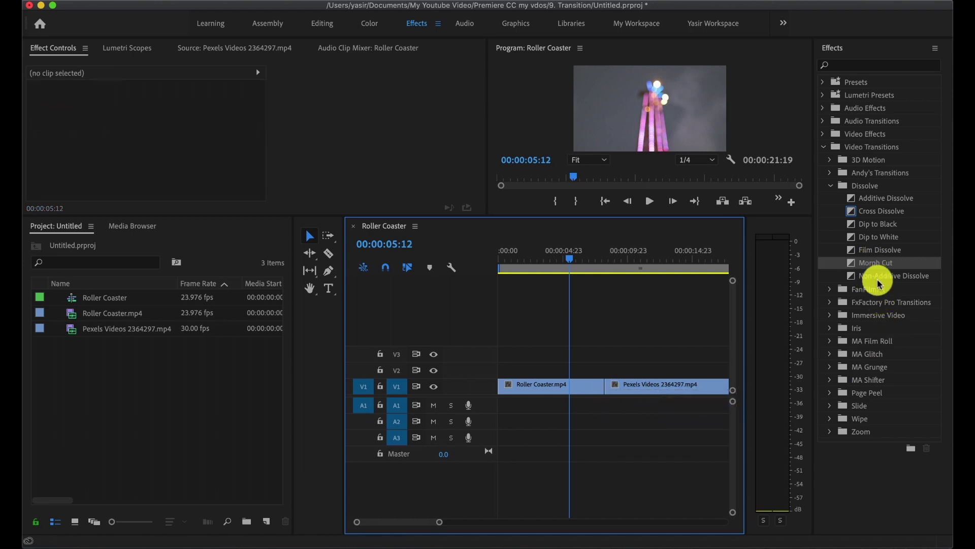
Apply the Cross Zoom transition from the Zoom category at the cut between the clips, and start previewing it.
{"action": "left_click", "coordinate": [830, 430]}
{"action": "left_click_drag", "start_coordinate": [836, 445], "coordinate": [604, 389]}
{"action": "key", "text": "space"}
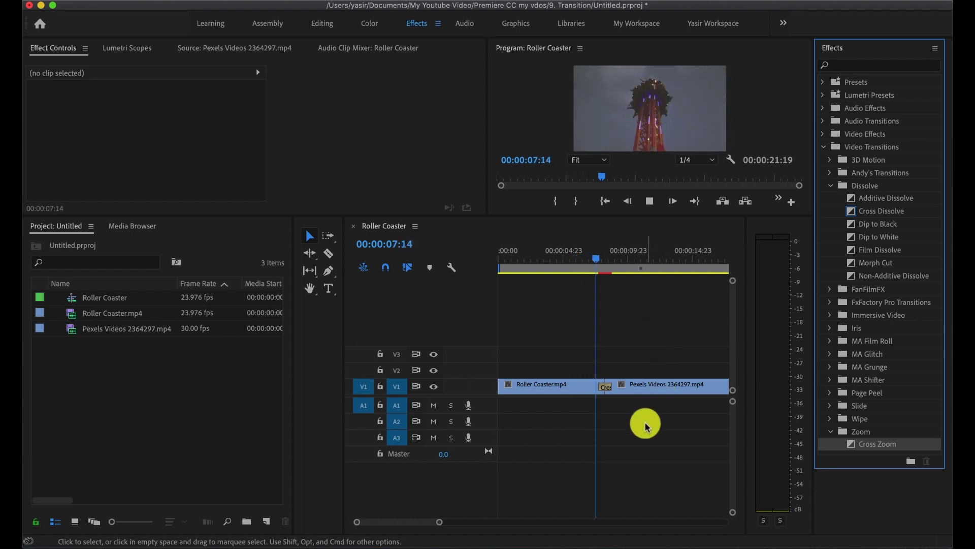
Stop the preview, render the Cross Zoom section, and watch the rendered sequence past the transition.
{"action": "key", "text": "space"}
{"action": "key", "text": "Return"}
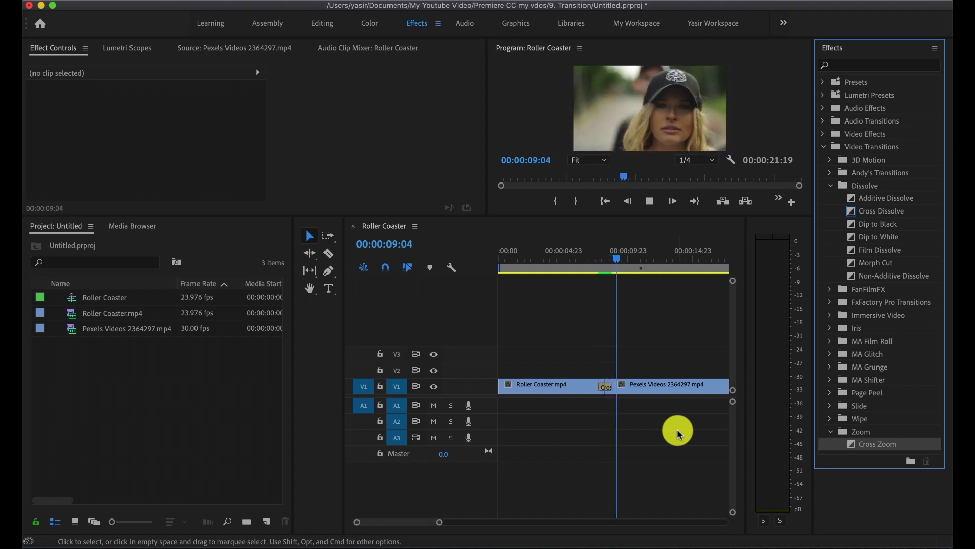
{"action": "key", "text": "space"}
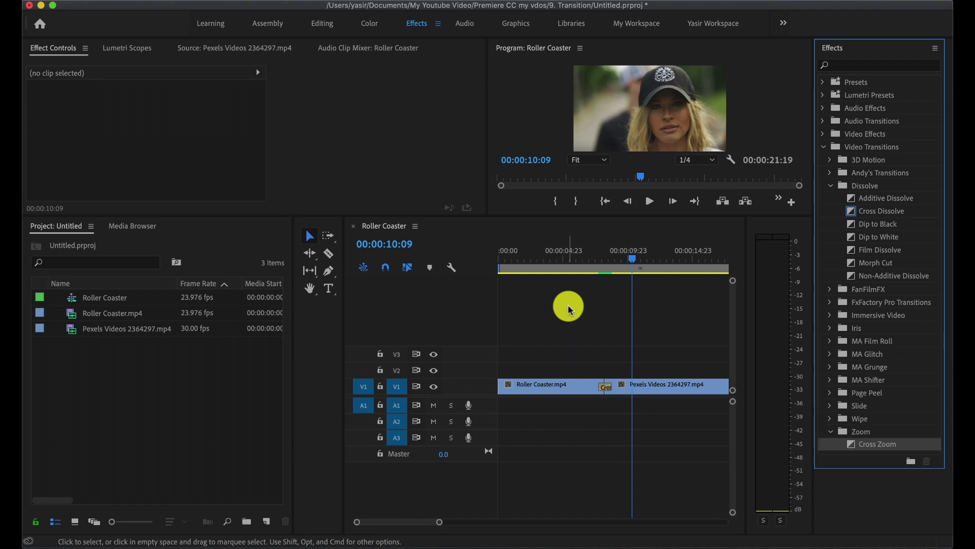
{"action": "left_click", "coordinate": [539, 5]}
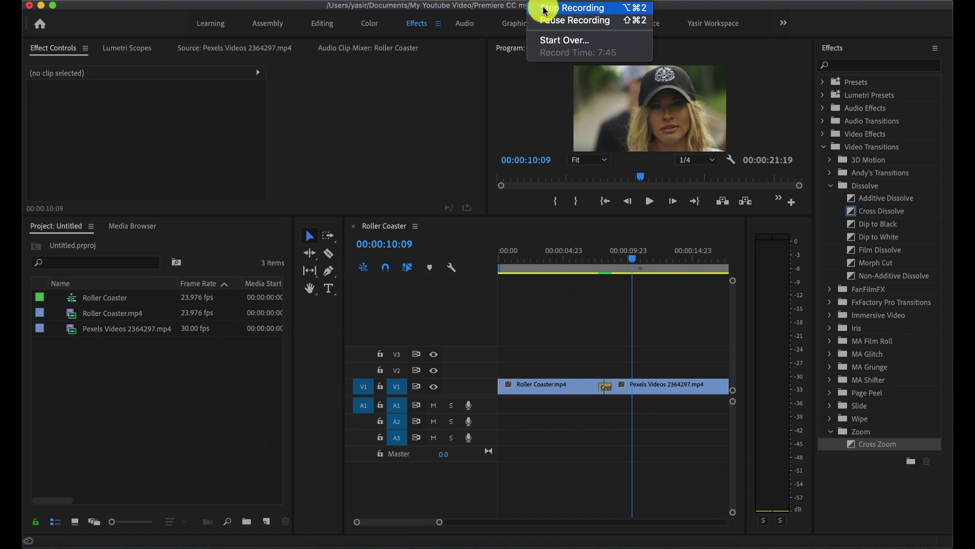